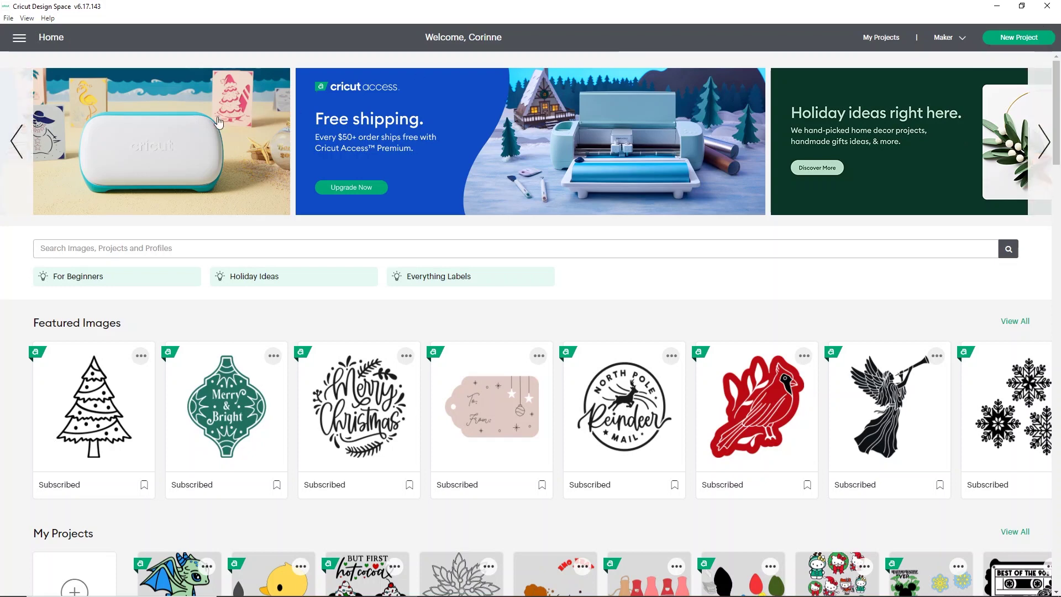
left_click(22, 40)
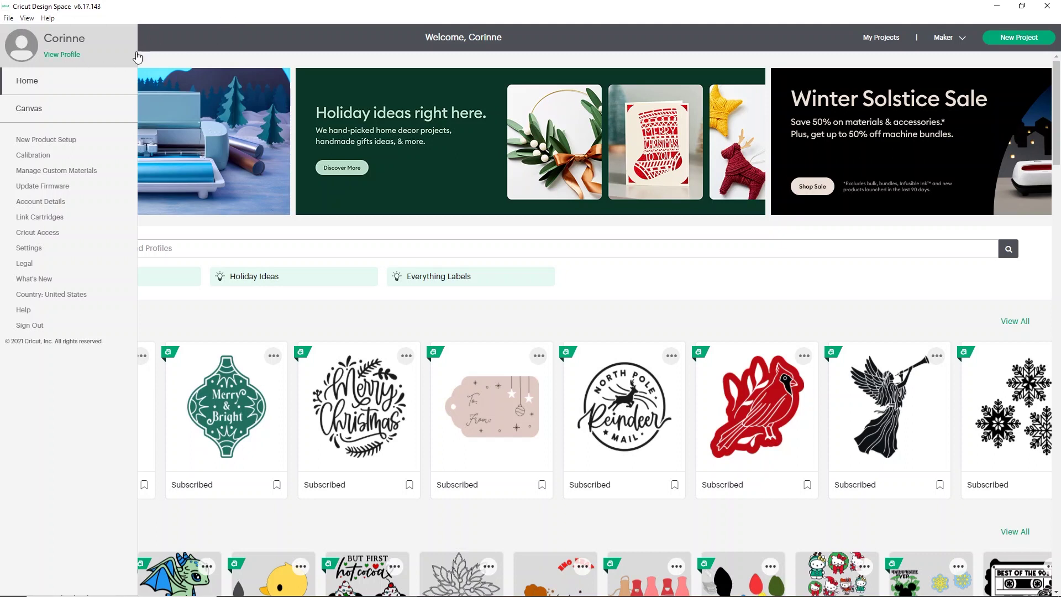
left_click(186, 46)
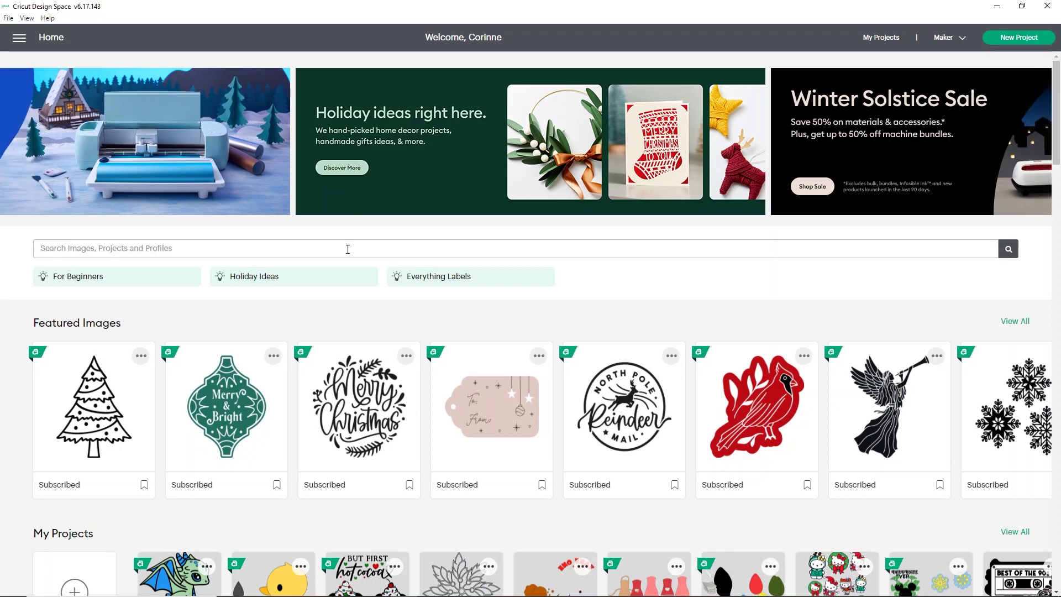
Step: Bookmark the candle-with-holly image among the Featured Images on the home page
scroll(541, 278, "down", 2)
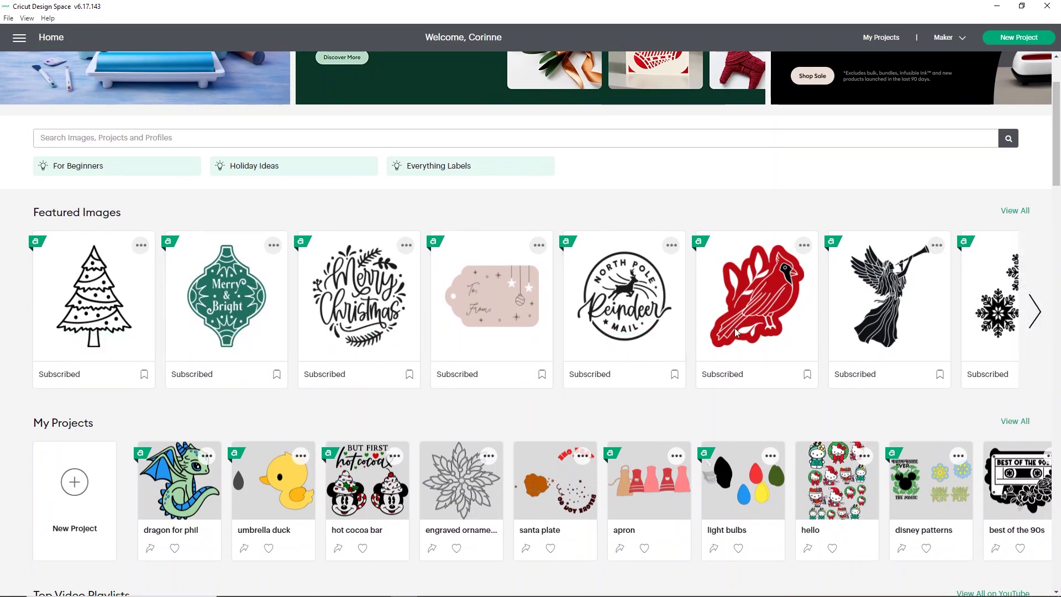
left_click(1042, 308)
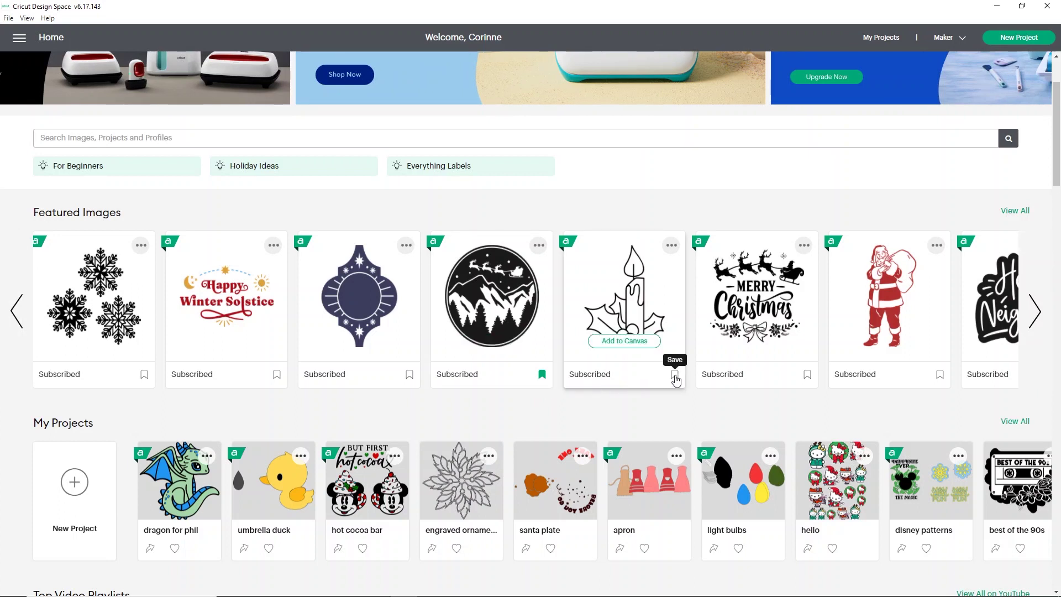
left_click(675, 376)
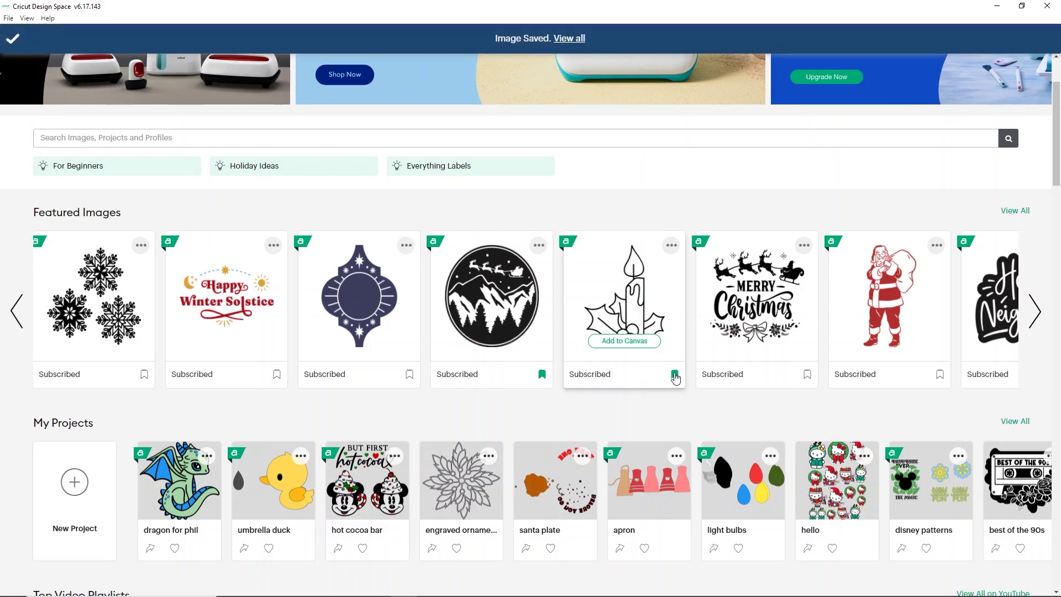
Step: Browse the remaining Featured Images and the saved designs in My Projects
left_click(1033, 316)
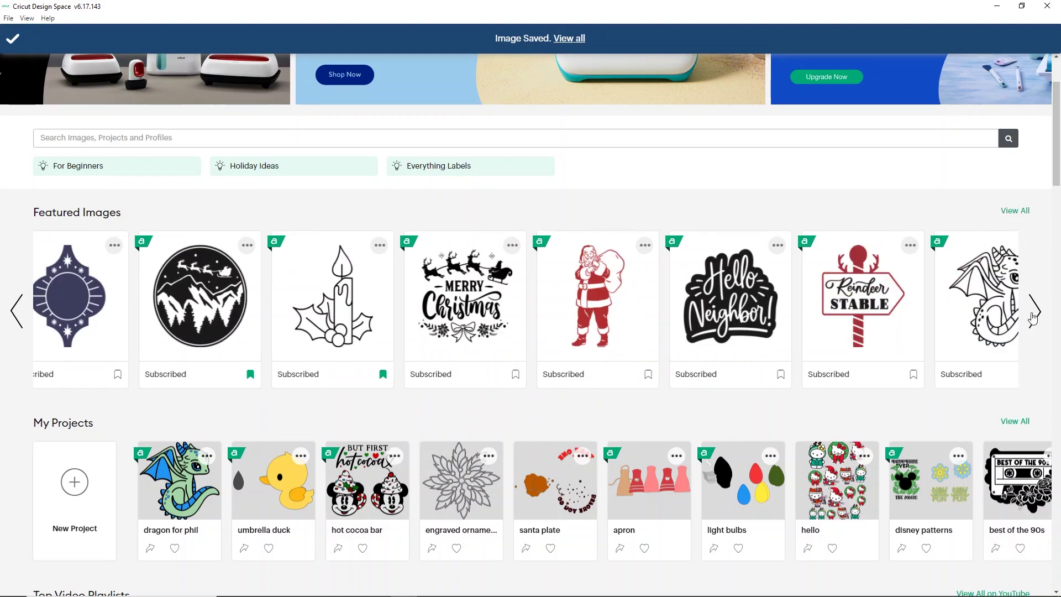
left_click(1033, 316)
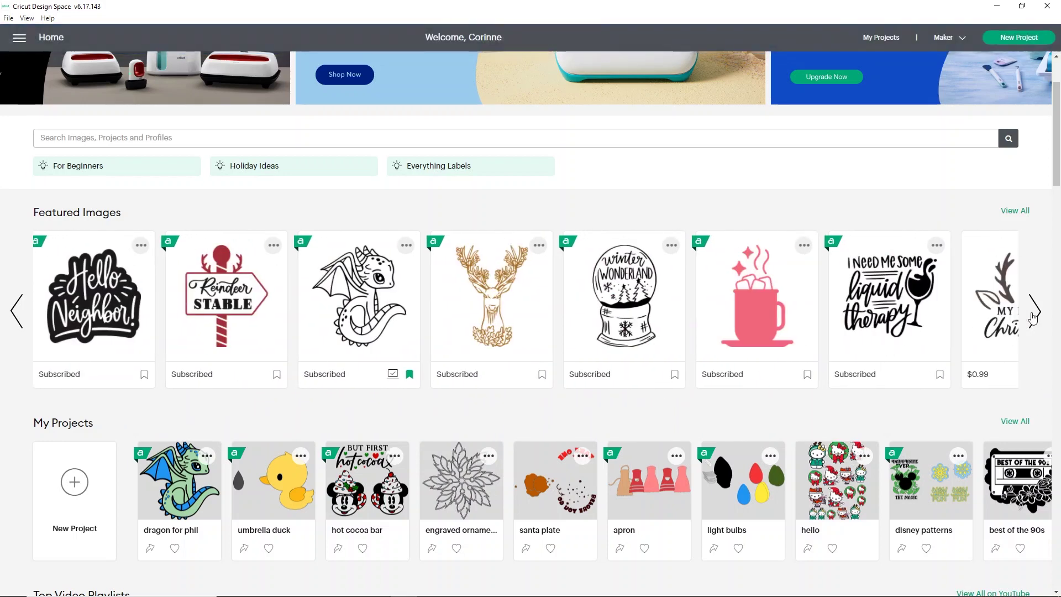
scroll(594, 299, "down", 2)
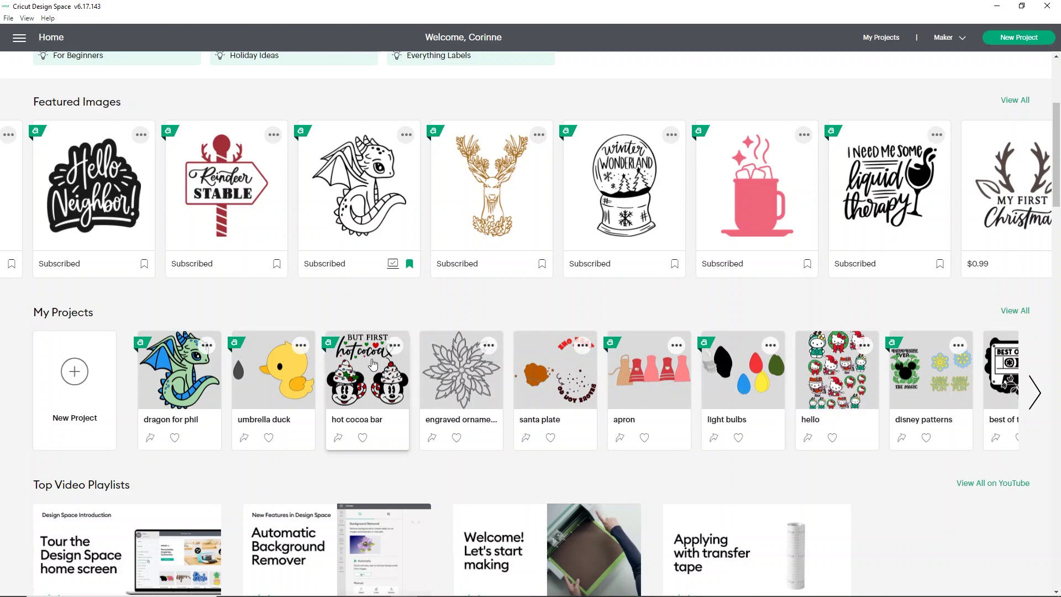
left_click(1036, 394)
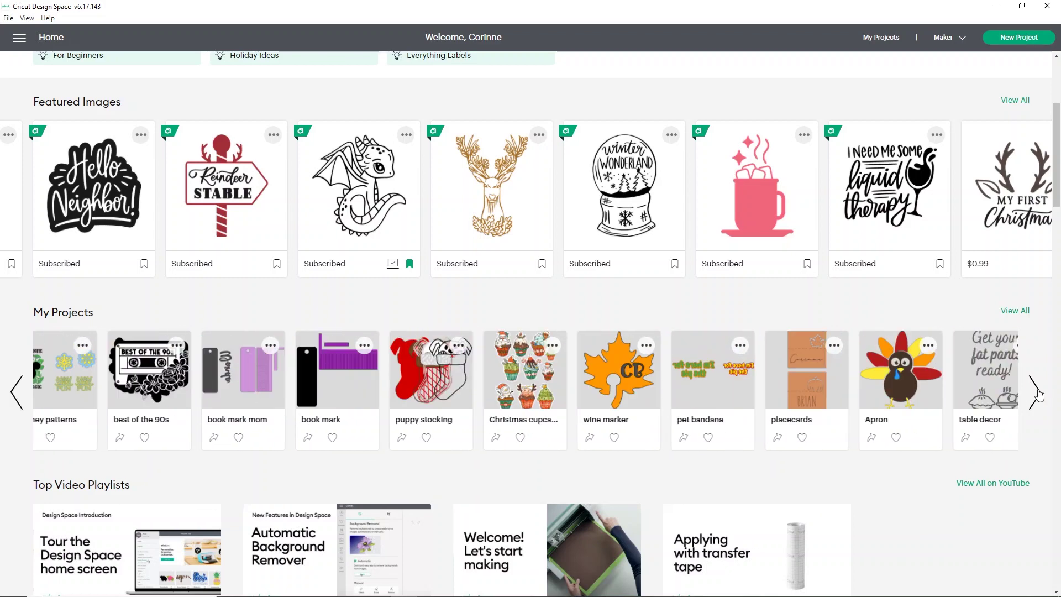
left_click(1037, 394)
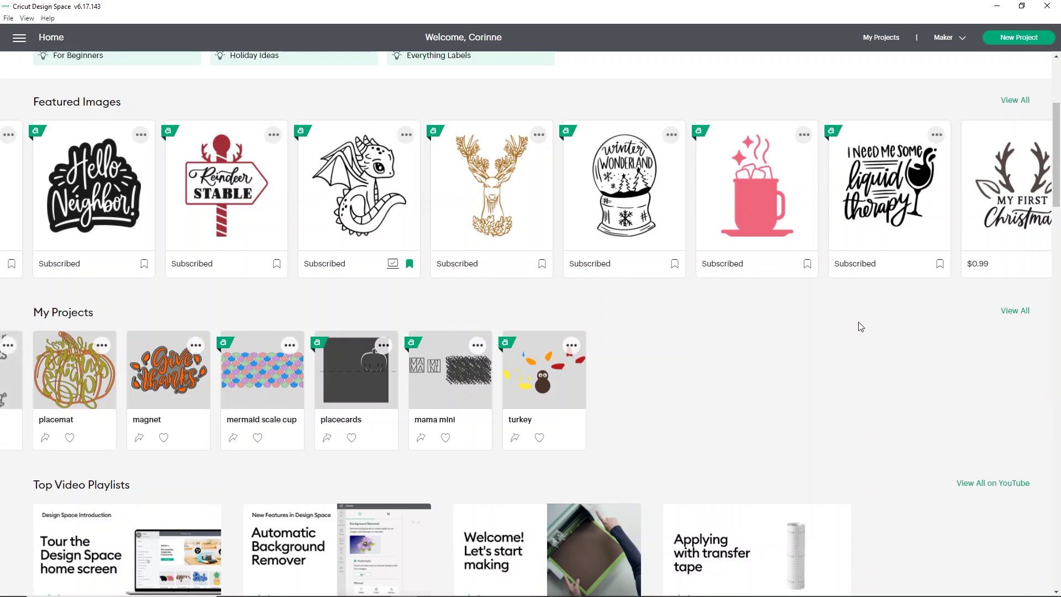
left_click(15, 395)
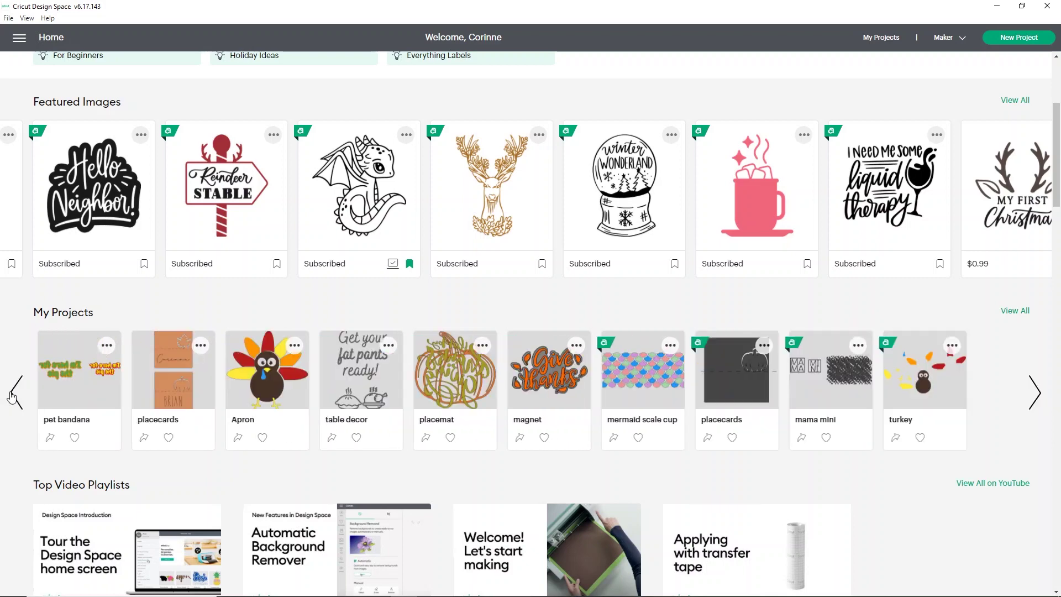
left_click(16, 395)
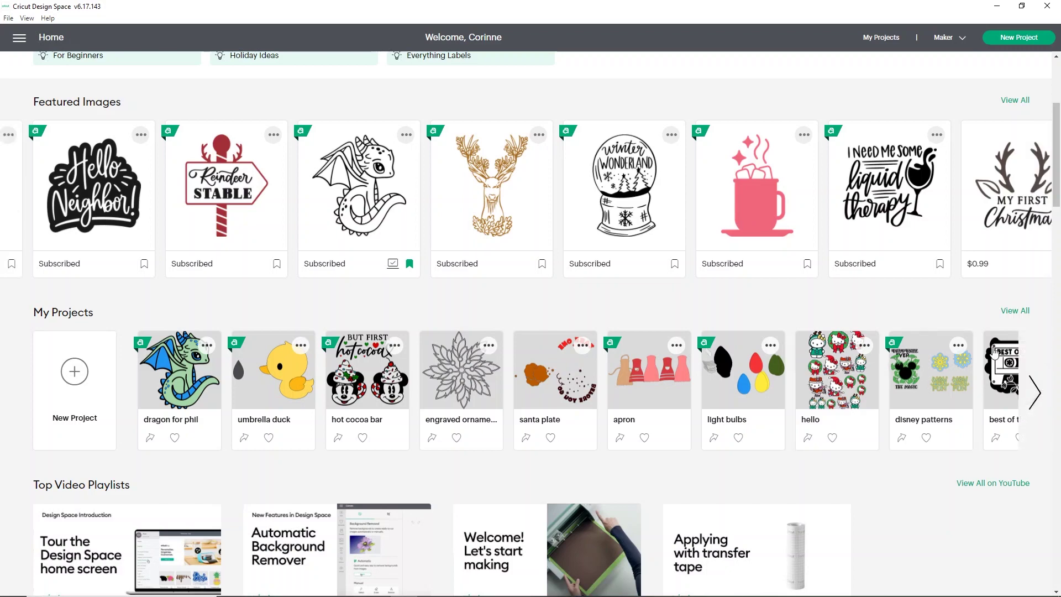
Step: Look through the video playlists and project categories down the home page as far as My Ready-to-Make Projects
scroll(455, 301, "down", 4)
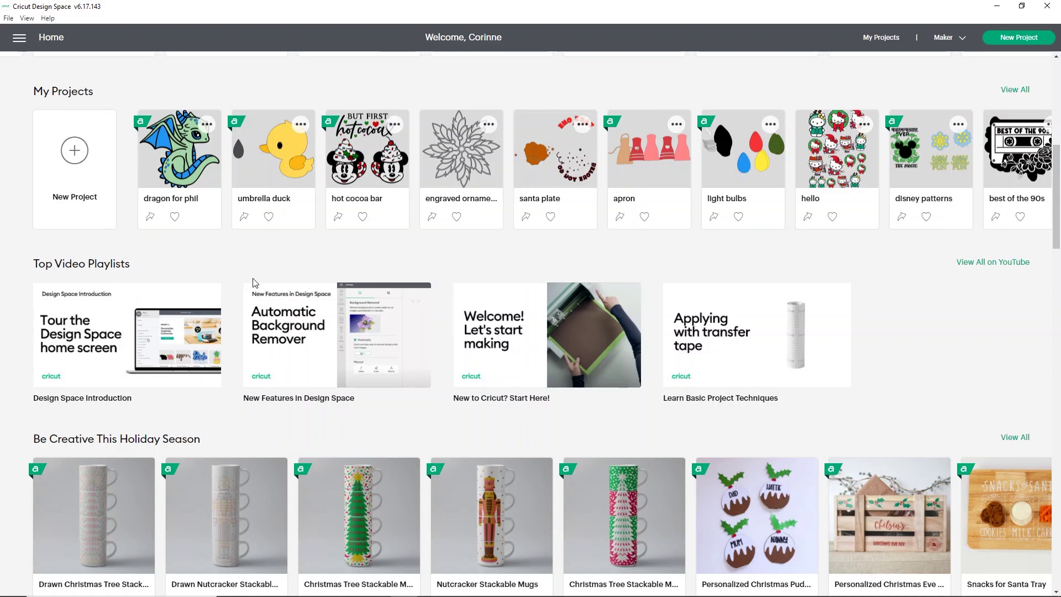
scroll(275, 418, "down", 4)
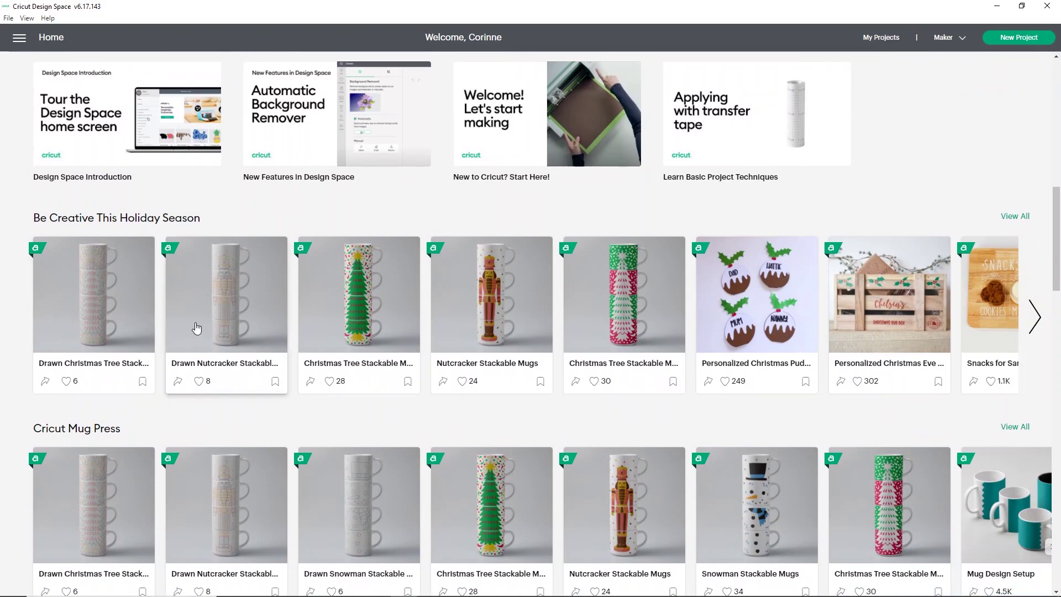
scroll(198, 327, "down", 5)
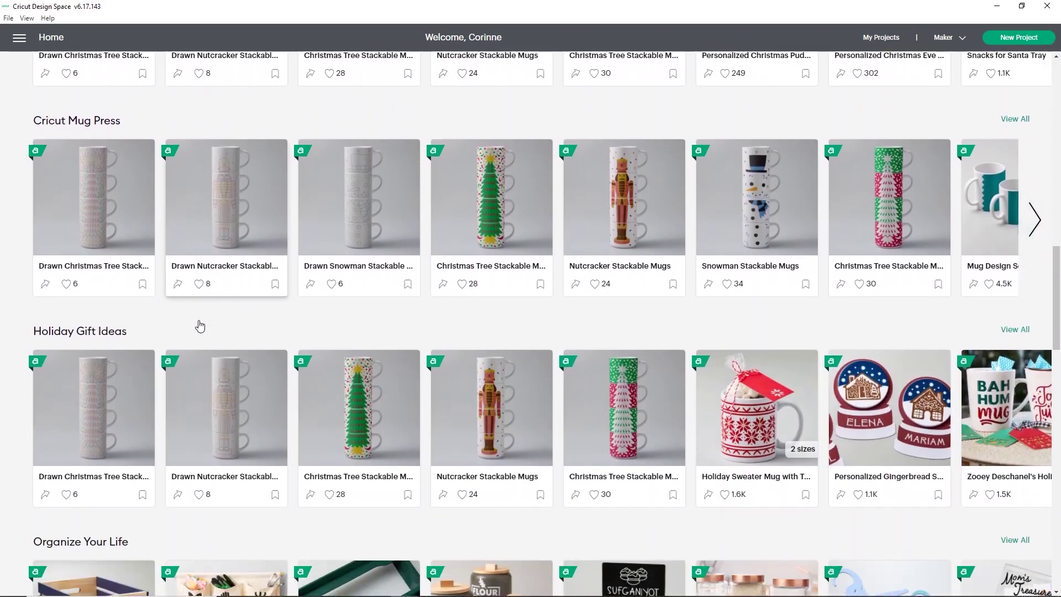
scroll(200, 326, "down", 2)
scroll(200, 326, "up", 4)
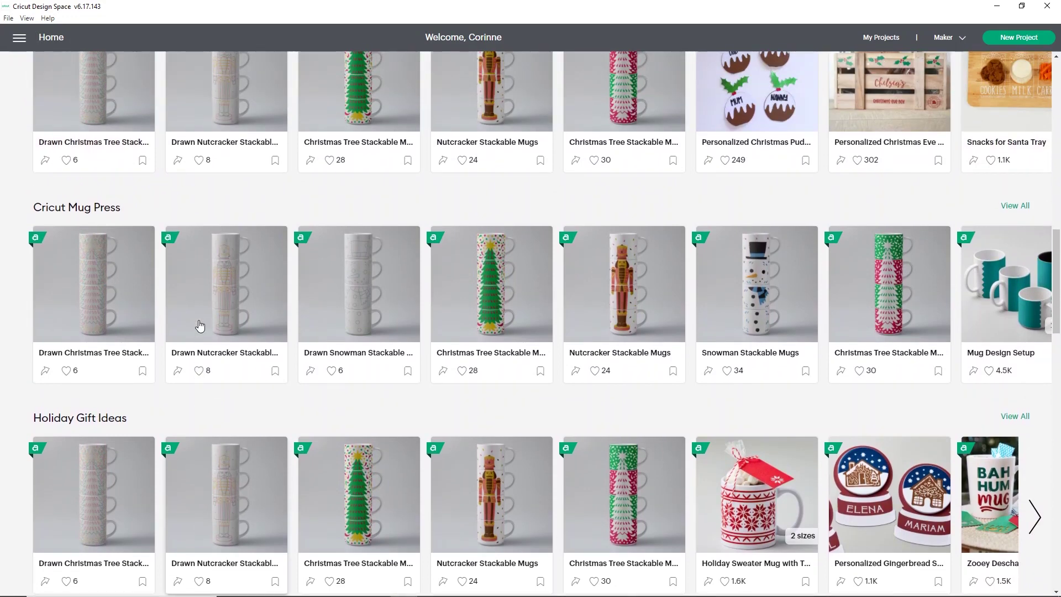
scroll(201, 326, "down", 1)
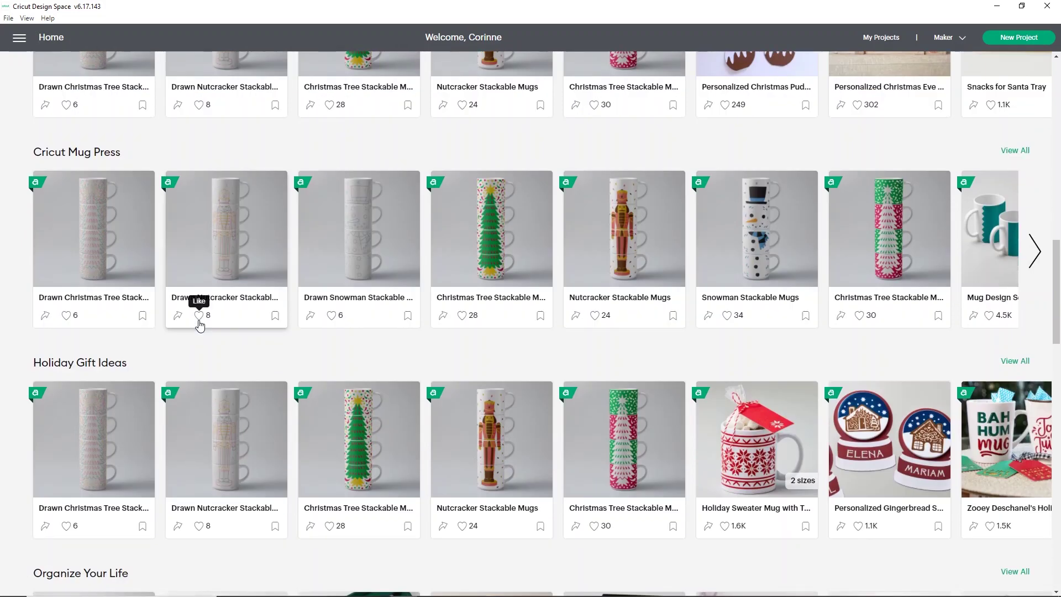
scroll(275, 299, "down", 2)
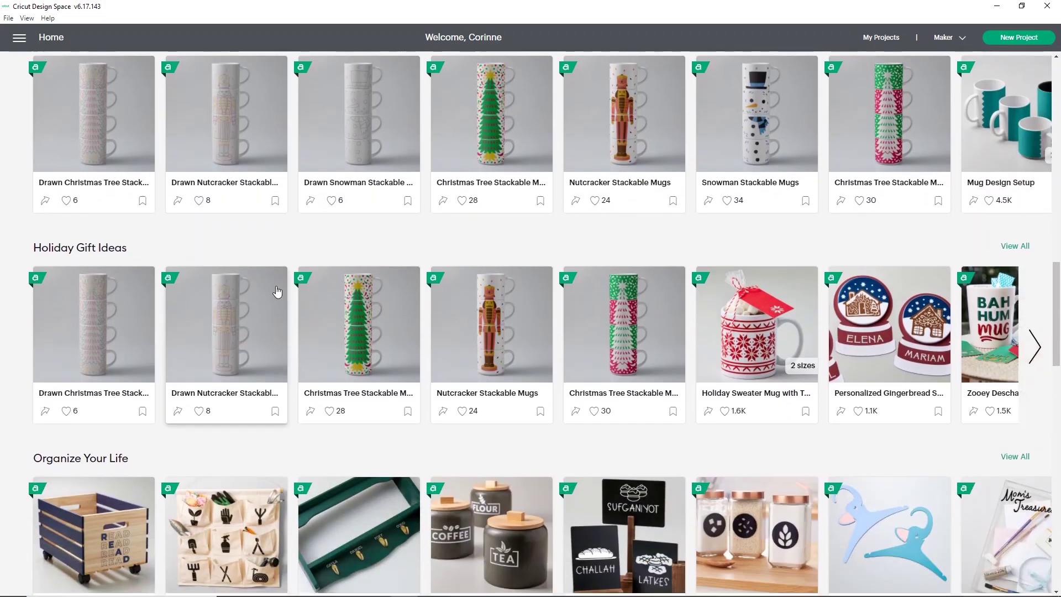
scroll(277, 292, "down", 4)
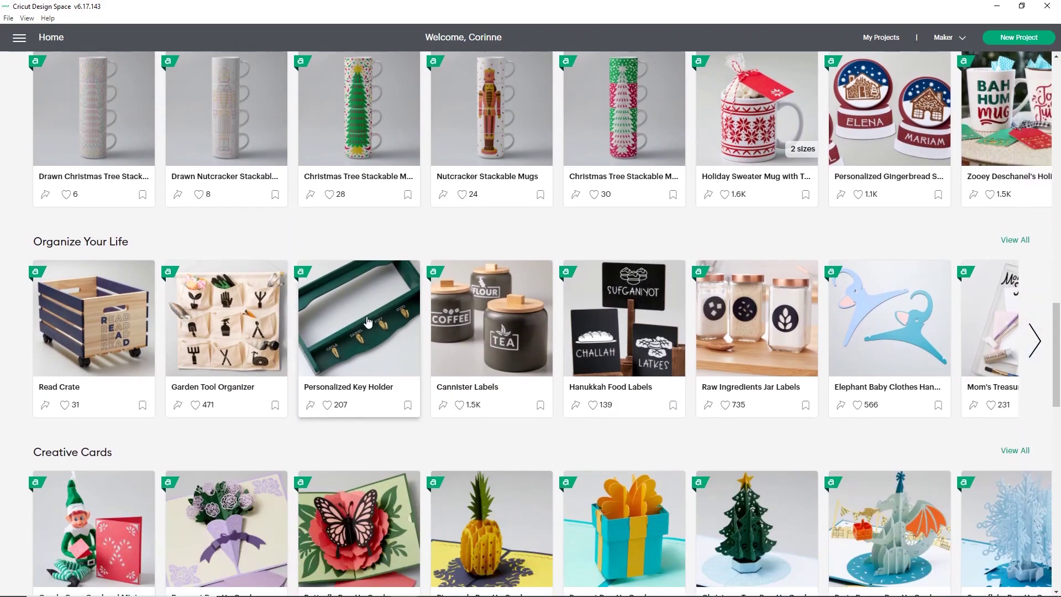
scroll(369, 319, "down", 11)
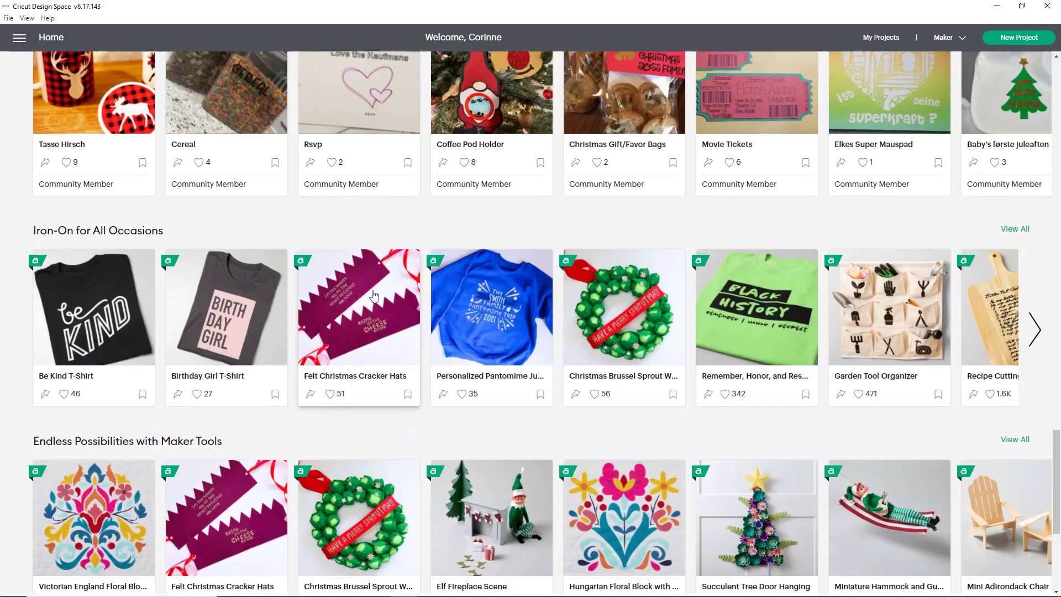
scroll(374, 297, "up", 3)
scroll(375, 297, "down", 8)
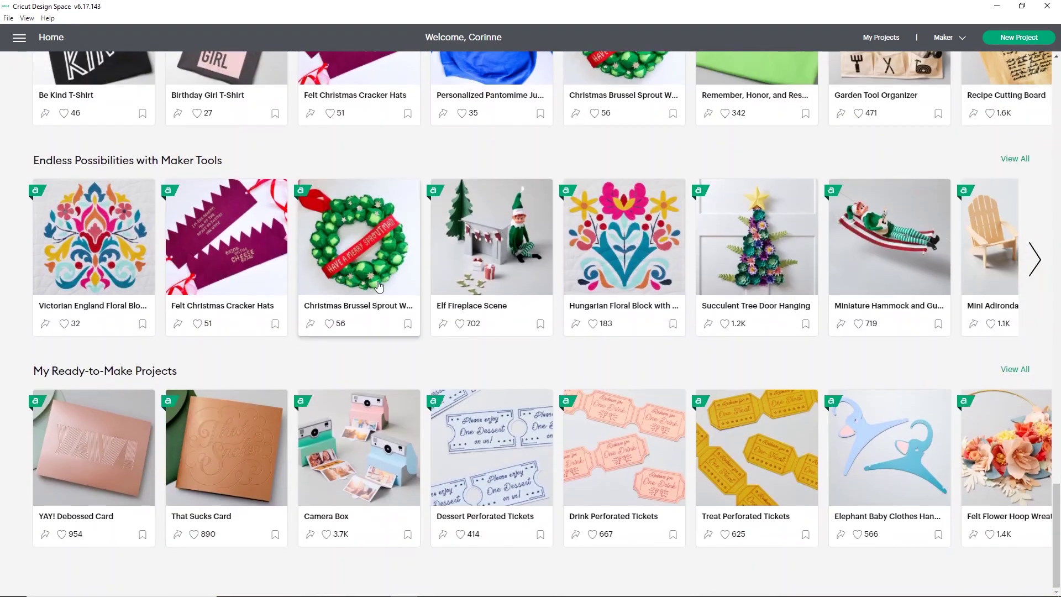
scroll(374, 290, "up", 20)
scroll(379, 283, "up", 15)
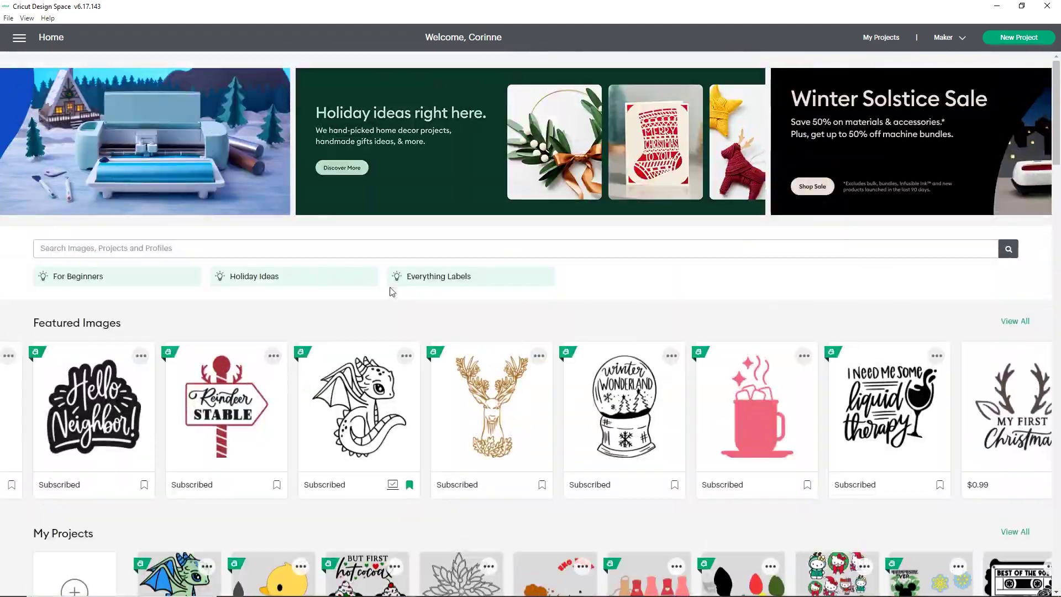
scroll(178, 216, "down", 2)
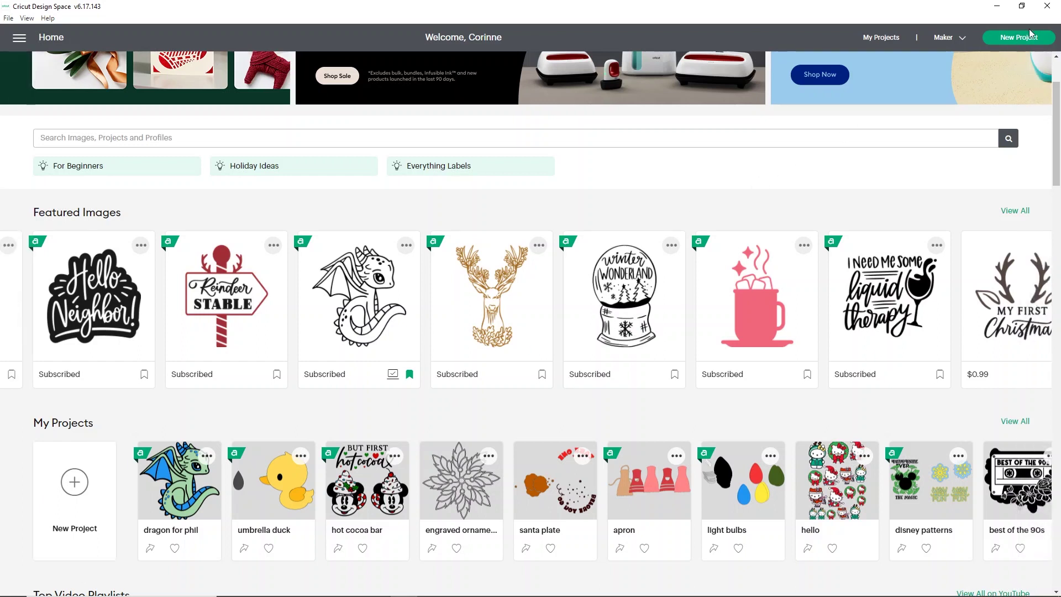
Step: Open the blank canvas and cycle its grid display through full grid to no grid
left_click(17, 41)
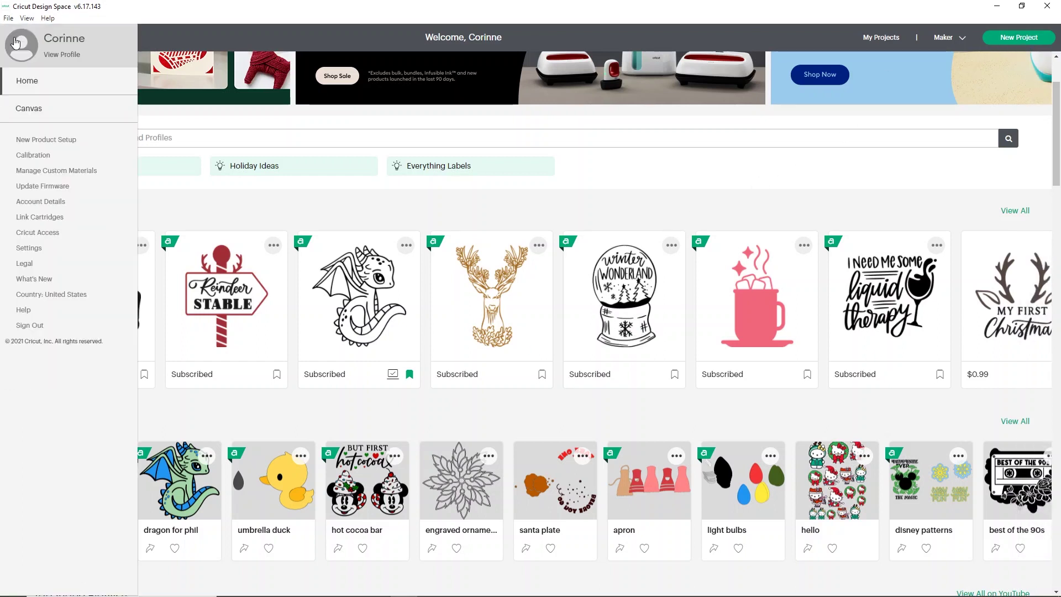
left_click(24, 117)
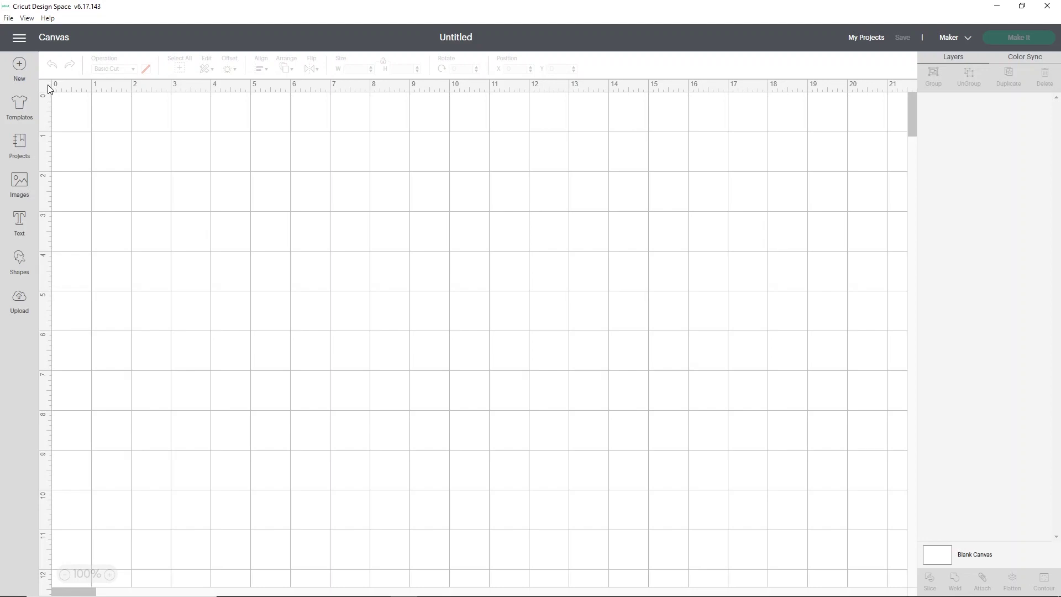
left_click(47, 86)
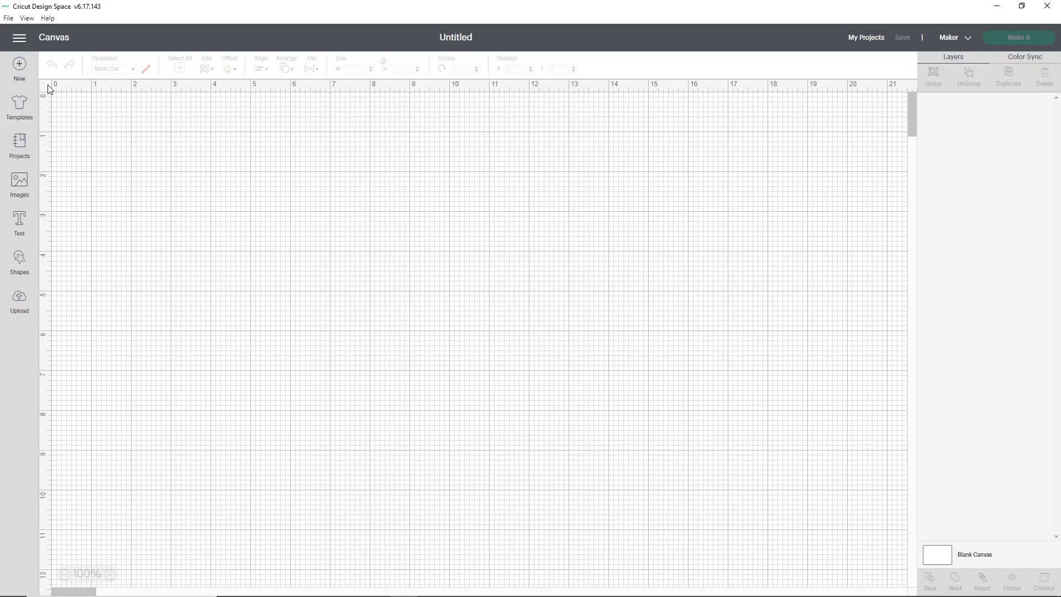
left_click(48, 87)
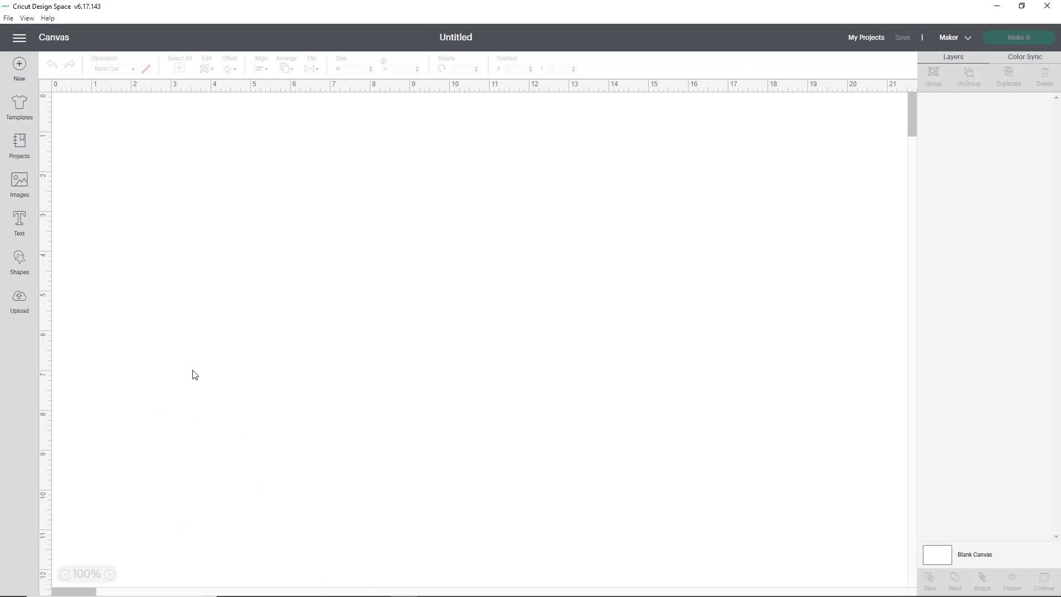
Step: Zoom the blank canvas in to 175%, return it to 100%, and hide the grid
left_click(109, 575)
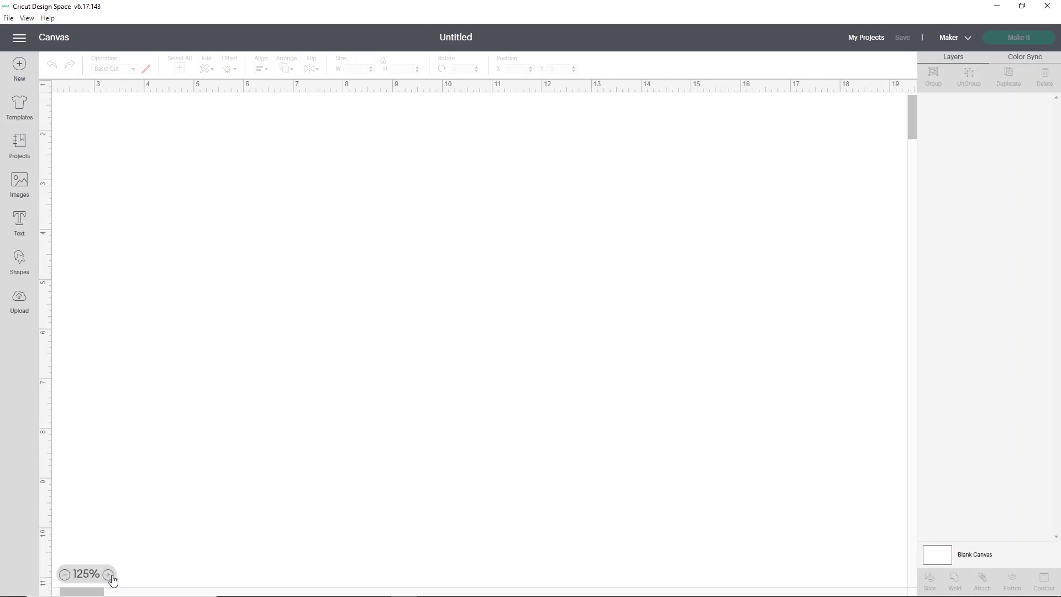
left_click(110, 576)
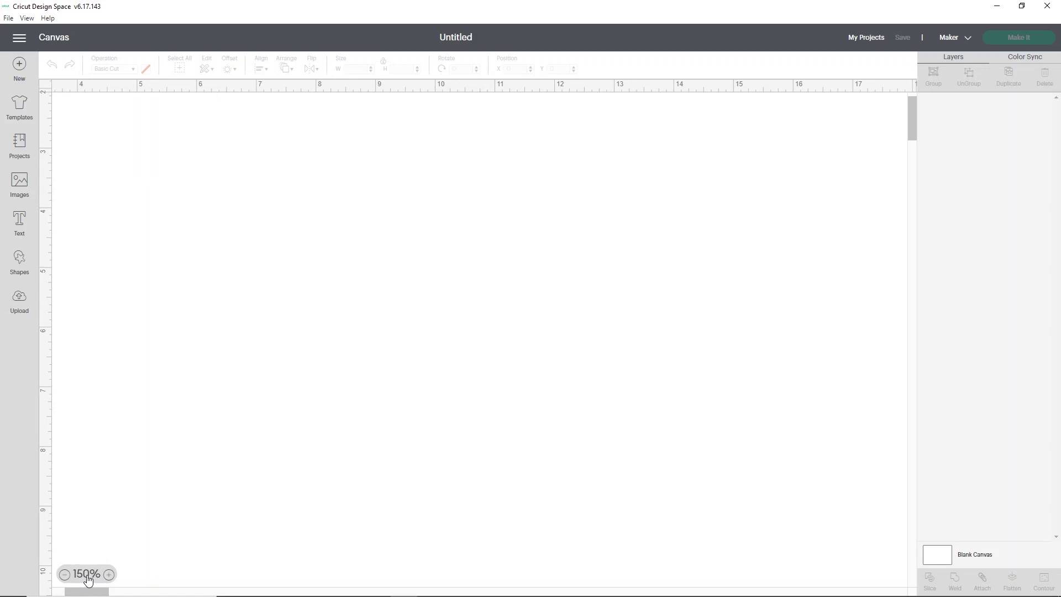
left_click(108, 576)
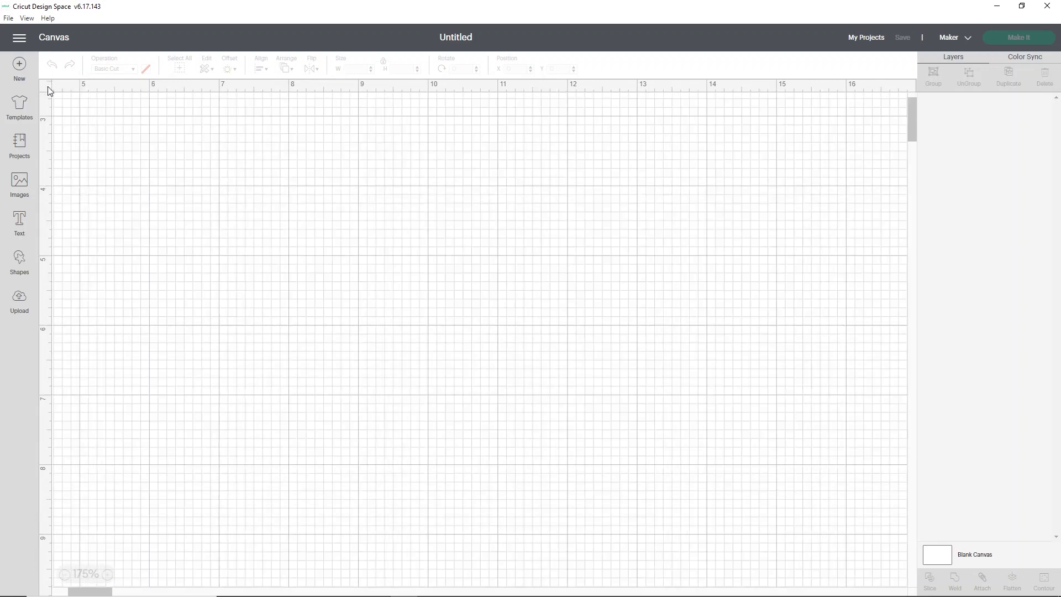
left_click(66, 576)
left_click(65, 575)
left_click(66, 576)
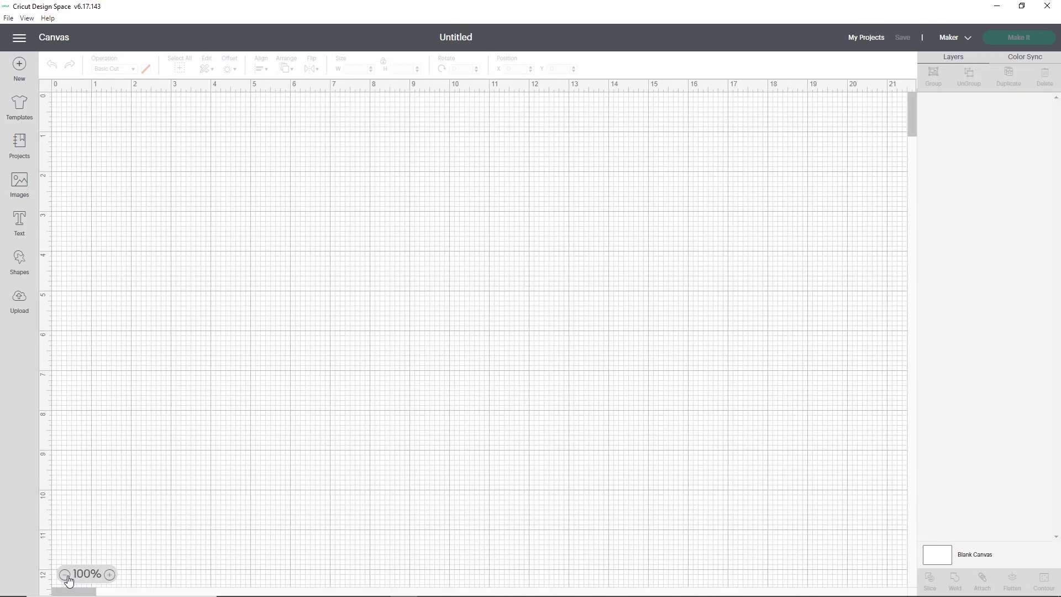
left_click(47, 85)
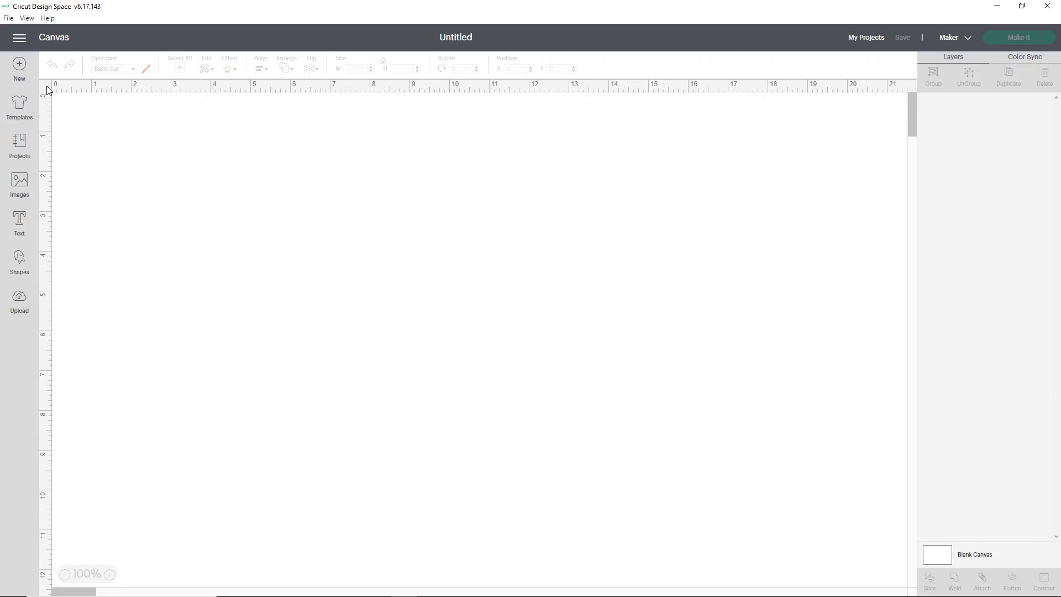
Step: Set the canvas grid to Full Grid in the Design Space settings, and toggle the grid display on the canvas
left_click(19, 38)
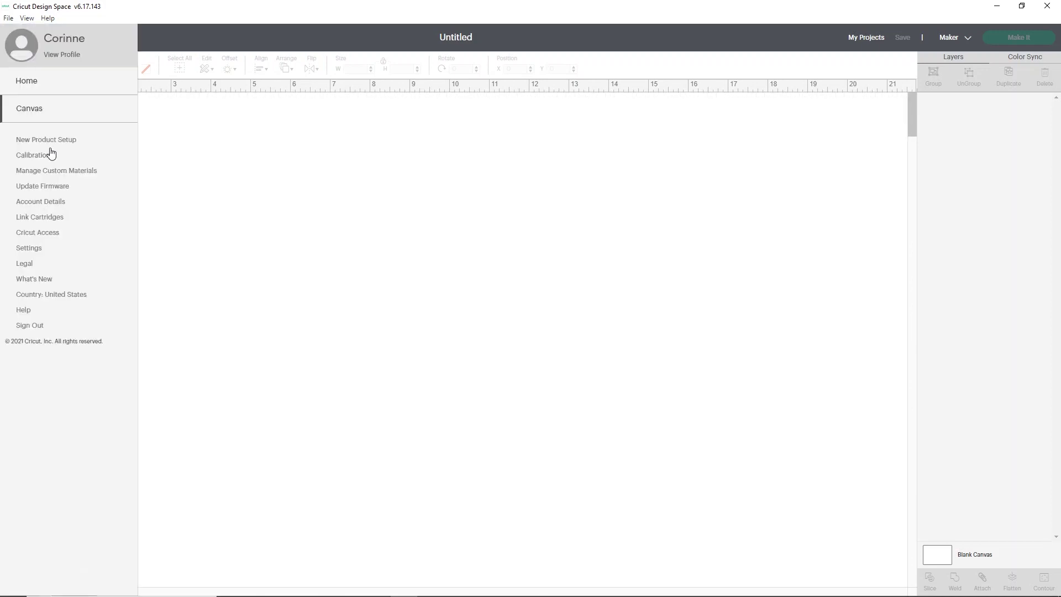
left_click(35, 253)
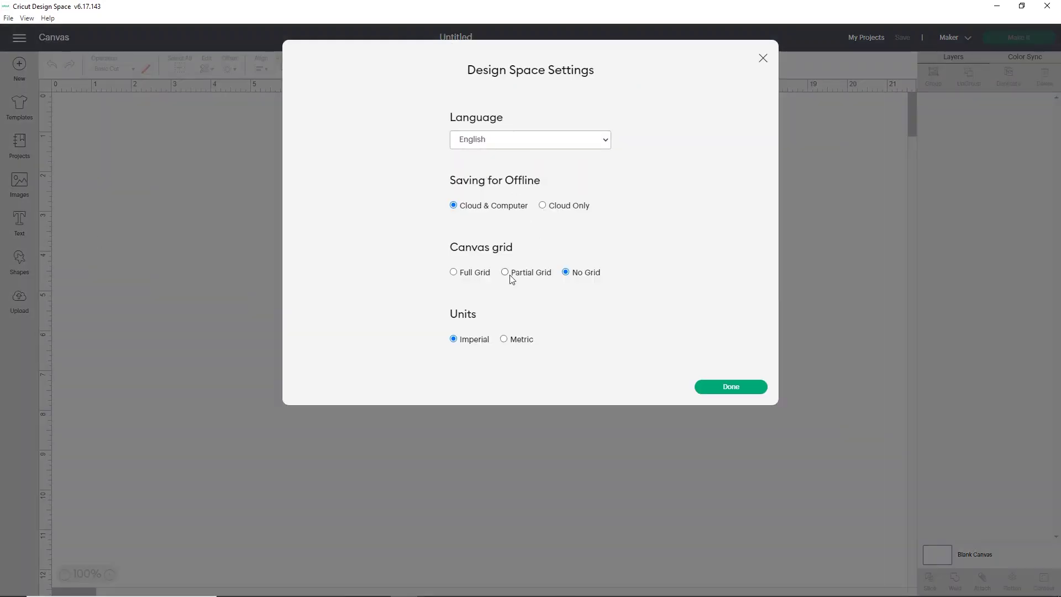
left_click(463, 273)
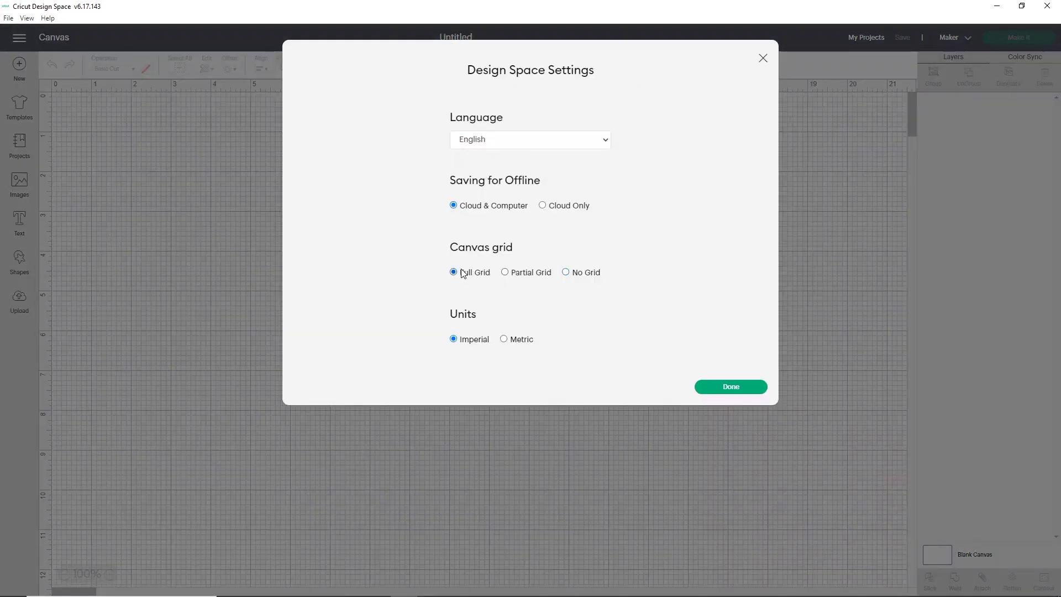
left_click(731, 387)
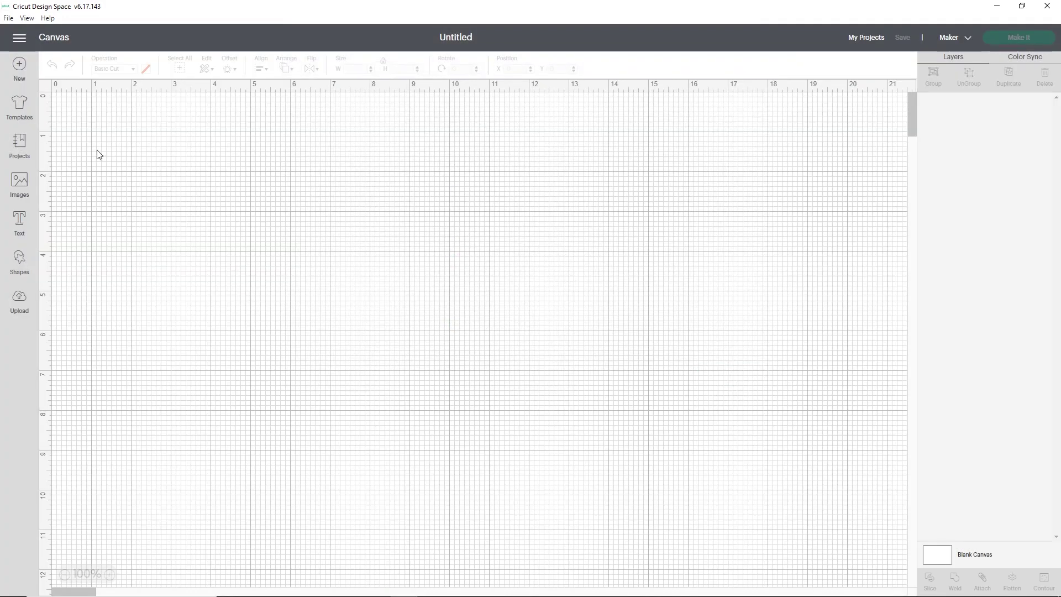
left_click(49, 91)
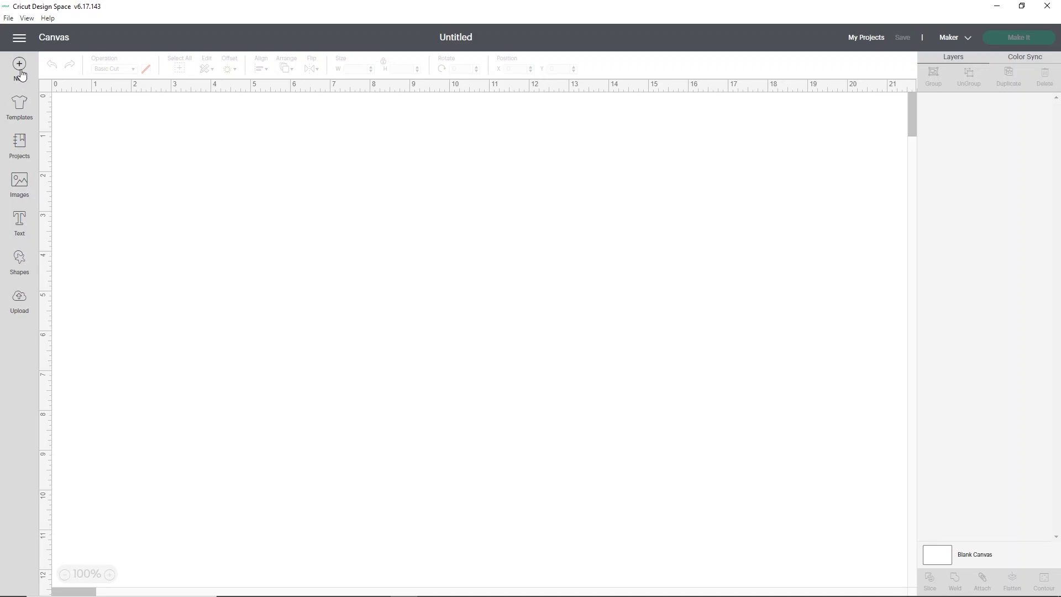
Step: Browse the Templates library through the banner, clothing, household and accessory templates, and return to the start of the list
left_click(20, 107)
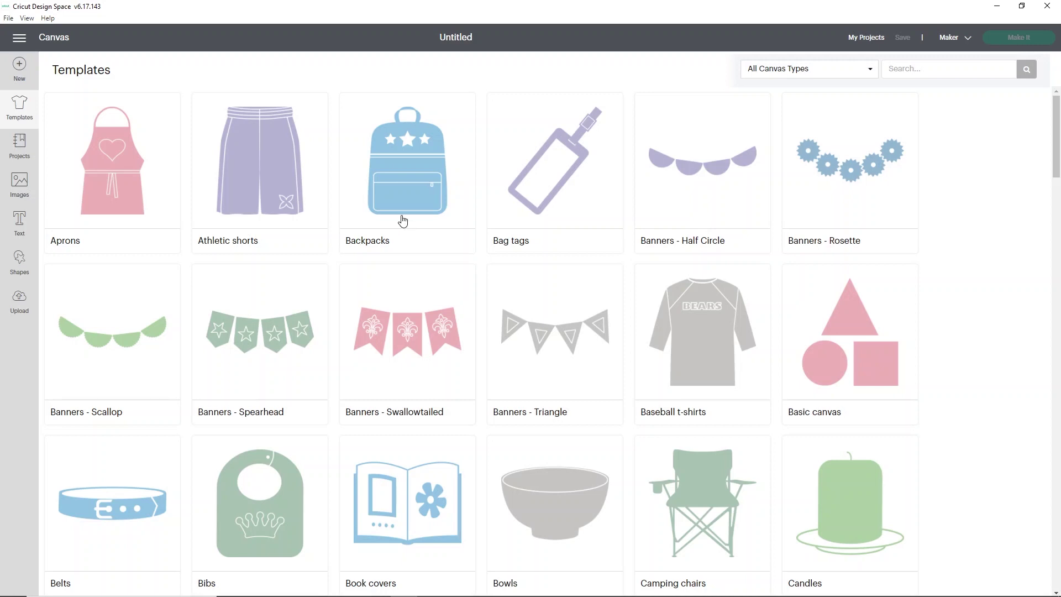
scroll(467, 220, "down", 3)
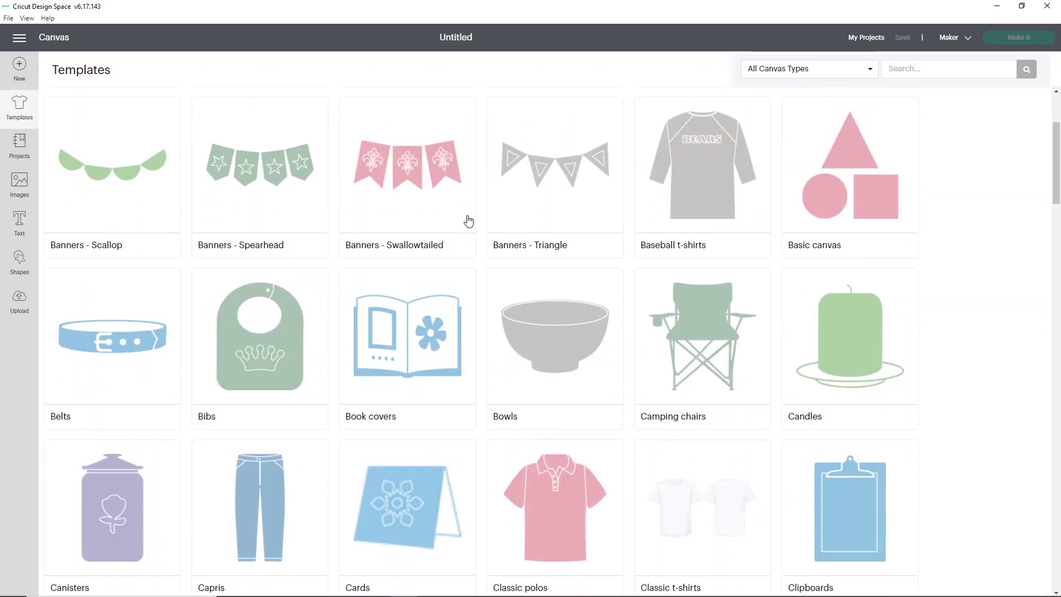
scroll(467, 220, "down", 3)
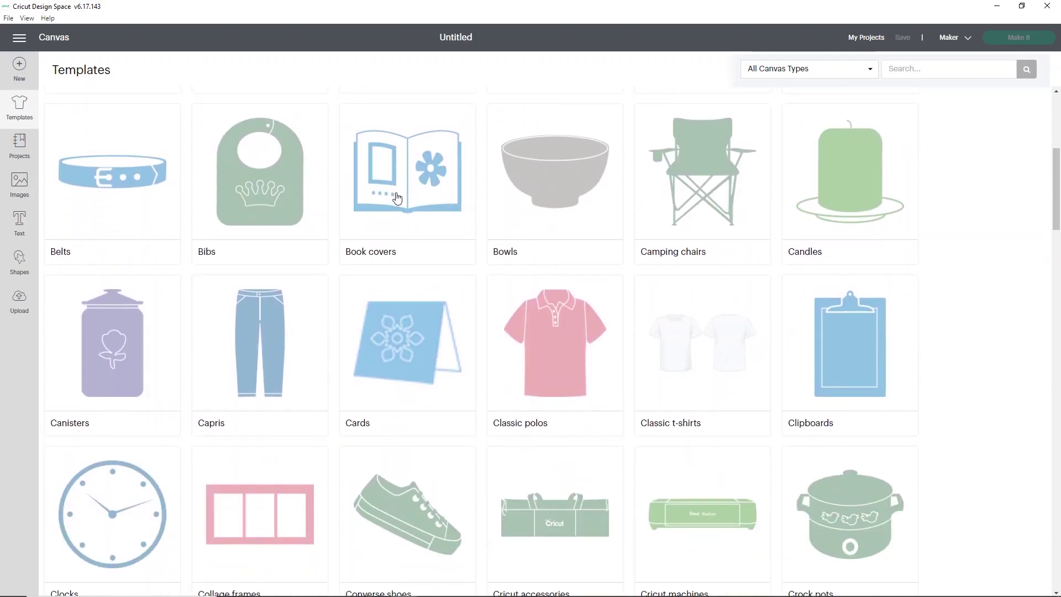
scroll(397, 198, "down", 3)
scroll(389, 253, "down", 3)
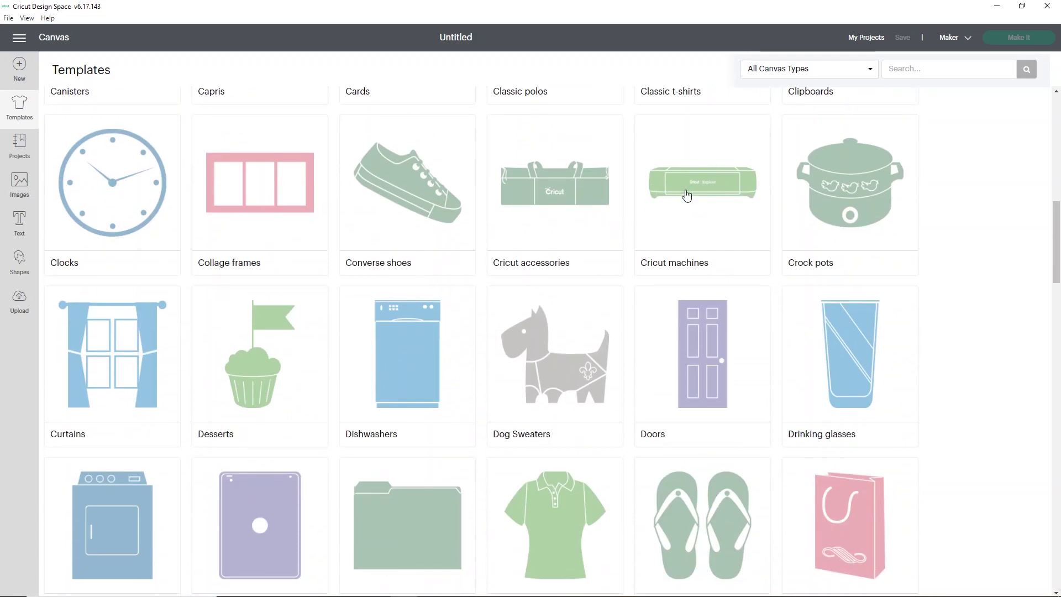
scroll(552, 300, "up", 6)
scroll(554, 299, "down", 3)
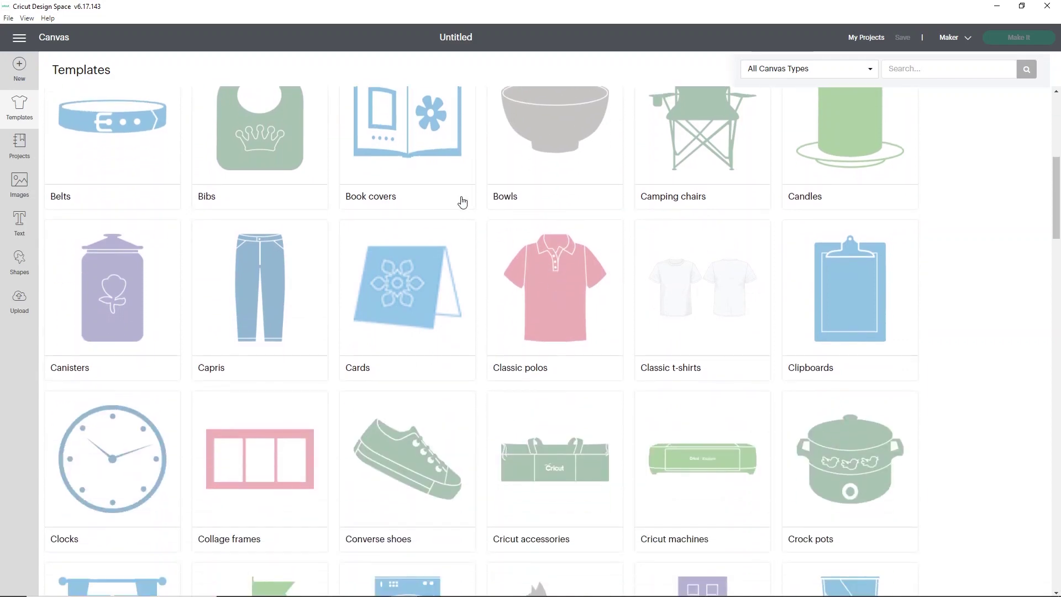
scroll(559, 263, "down", 2)
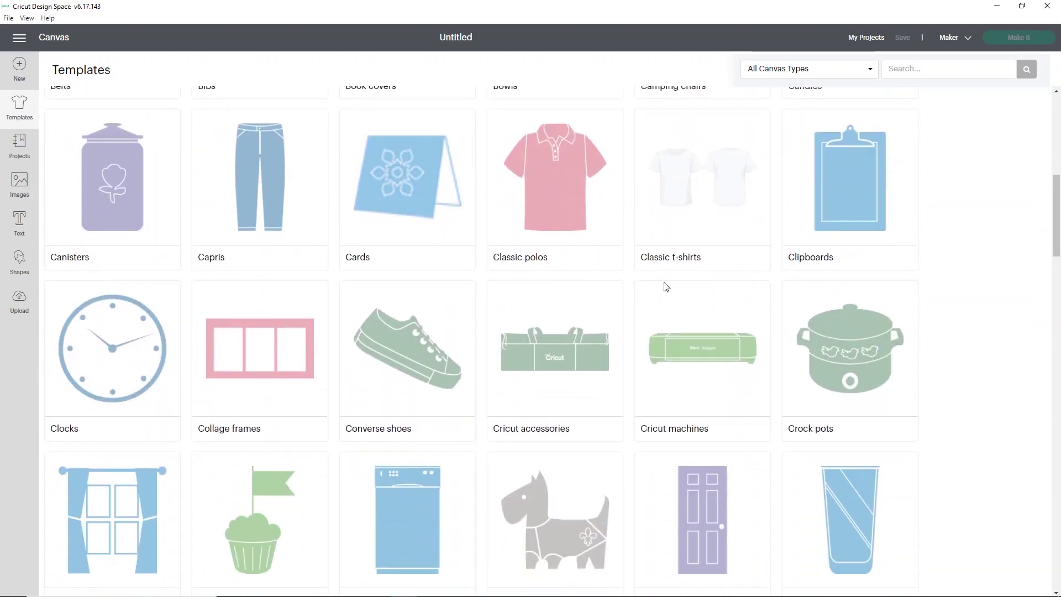
scroll(672, 289, "down", 2)
scroll(294, 294, "down", 1)
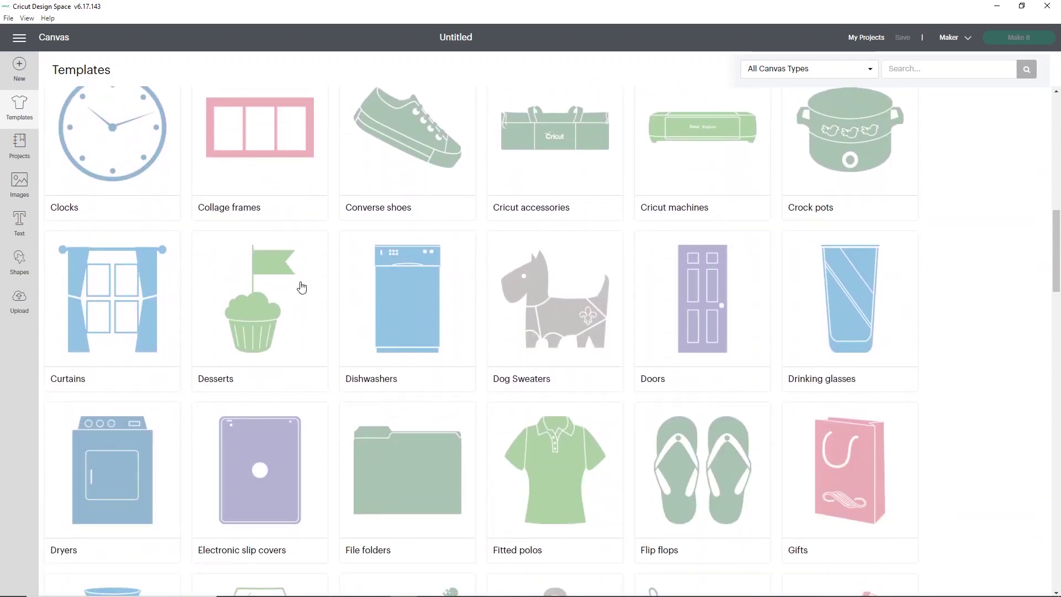
scroll(267, 258, "up", 10)
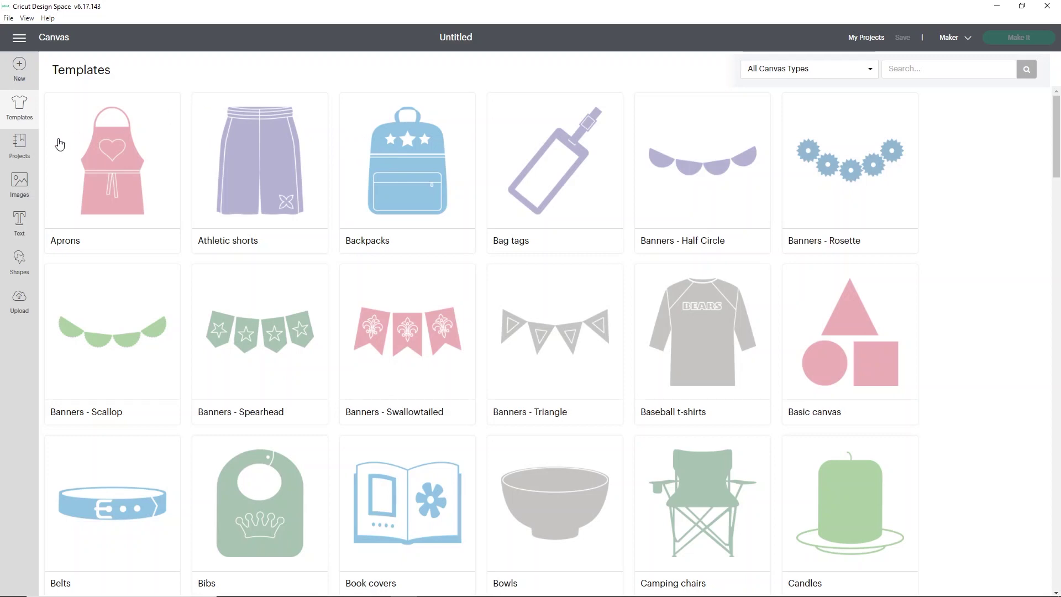
Step: Open the 3D Layered Pine Tree project from all project categories and read its size, materials and preparation notes
left_click(13, 158)
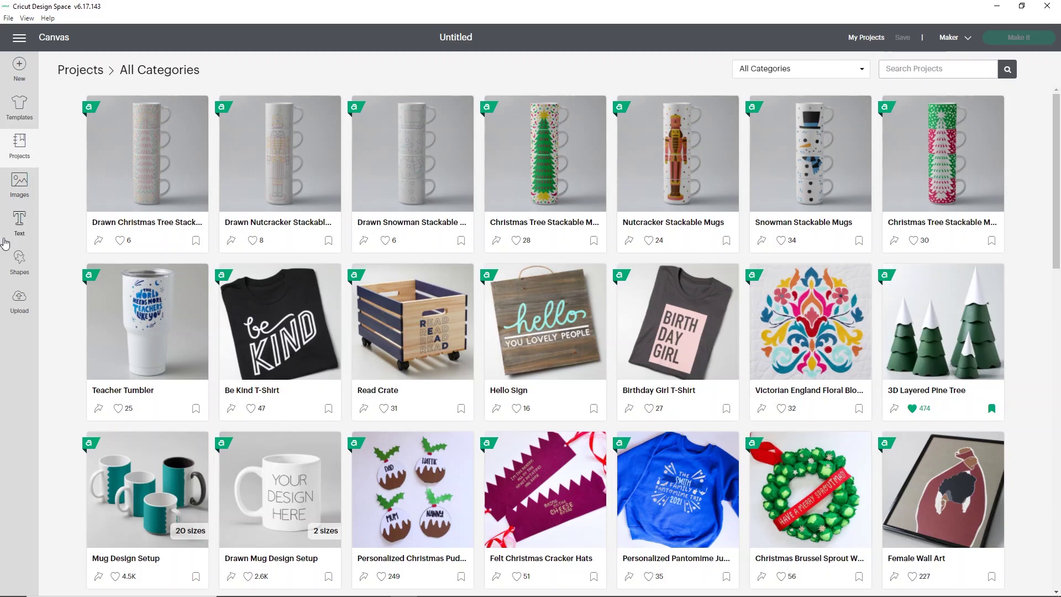
left_click(921, 354)
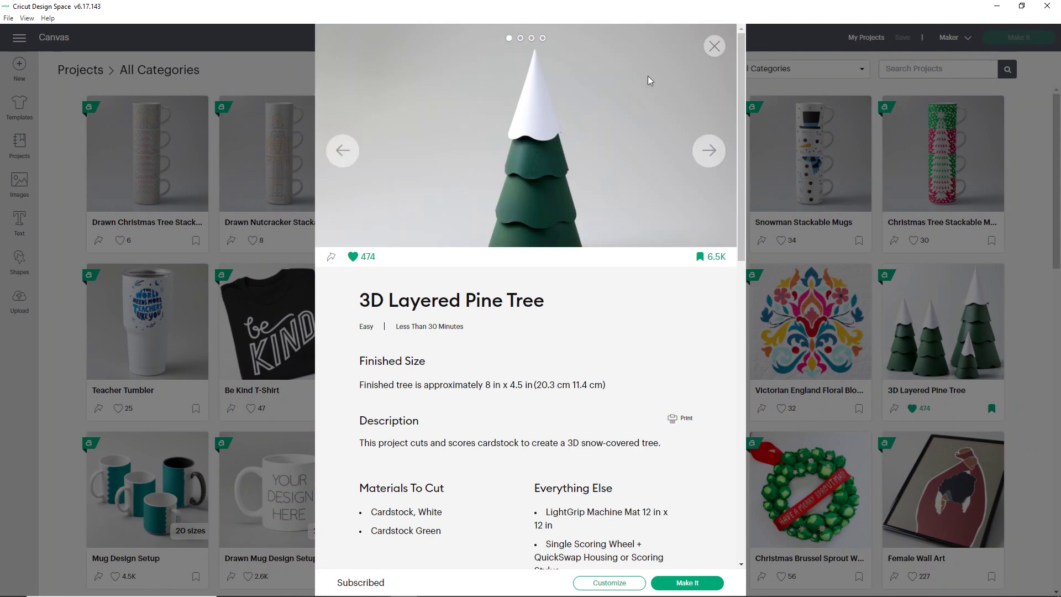
scroll(450, 360, "down", 1)
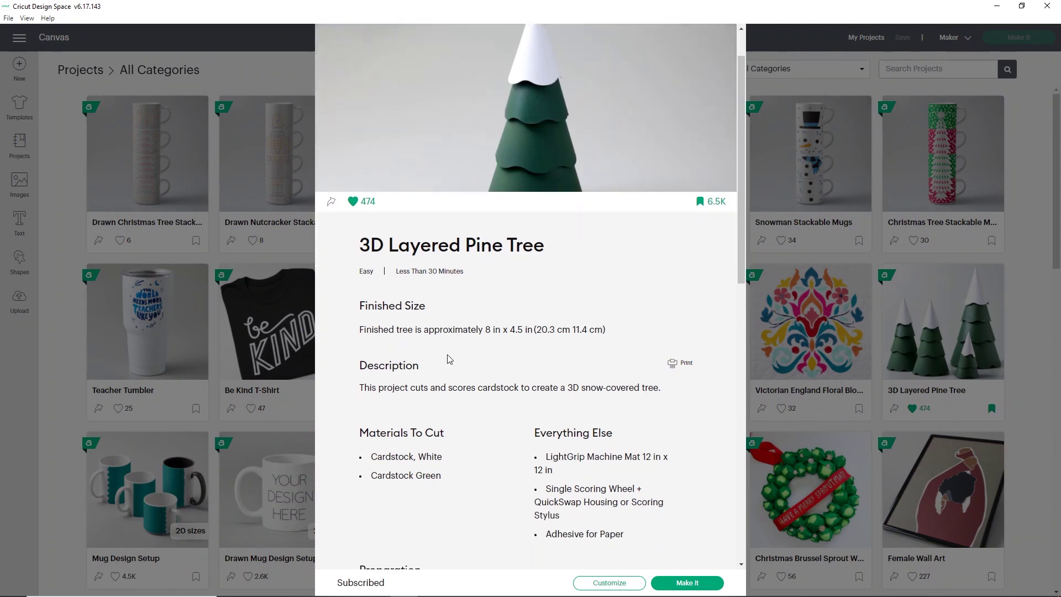
scroll(453, 363, "down", 1)
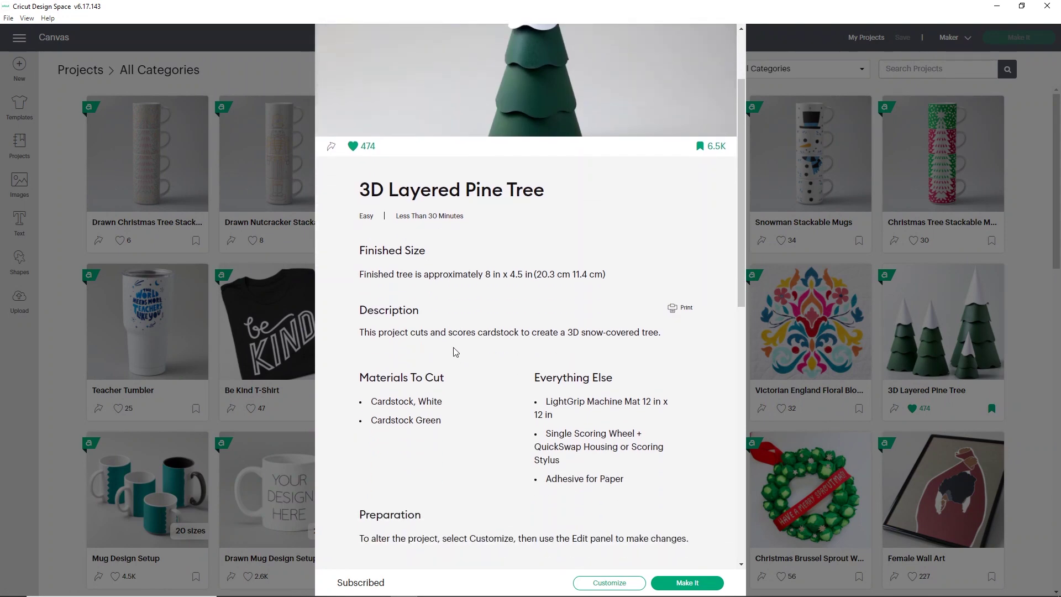
scroll(455, 352, "down", 1)
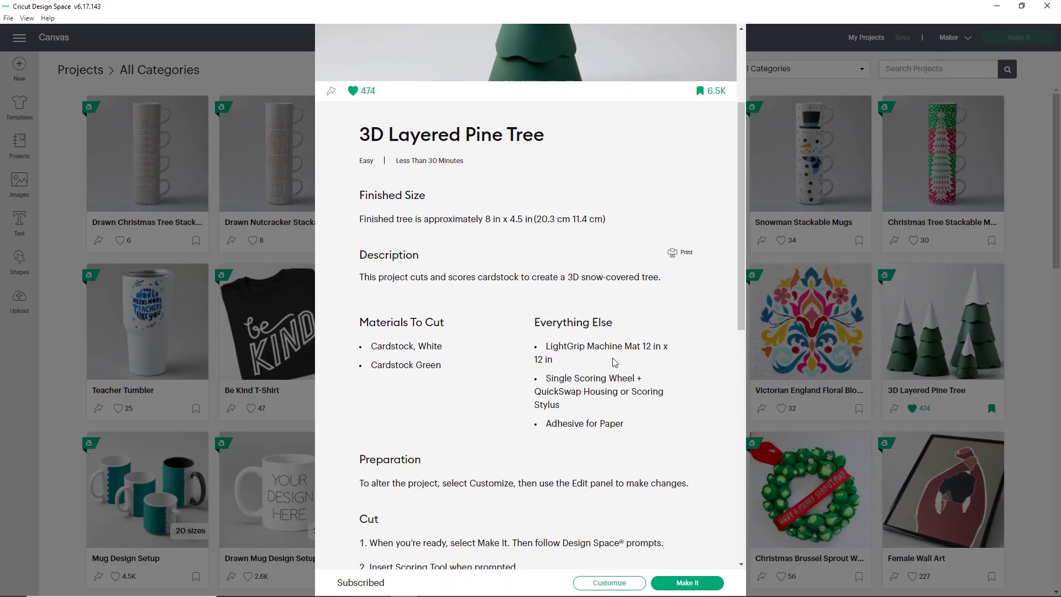
scroll(608, 348, "down", 1)
scroll(594, 321, "down", 5)
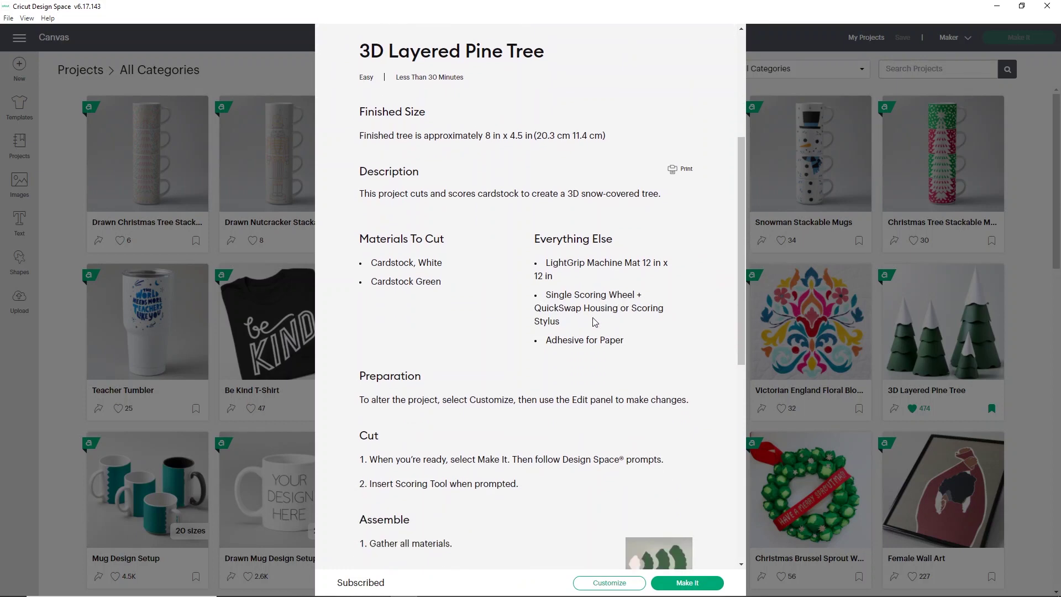
Step: Examine the pine tree project's assembly instructions with enlarged step photos and its related projects, and close the project details
scroll(574, 293, "down", 2)
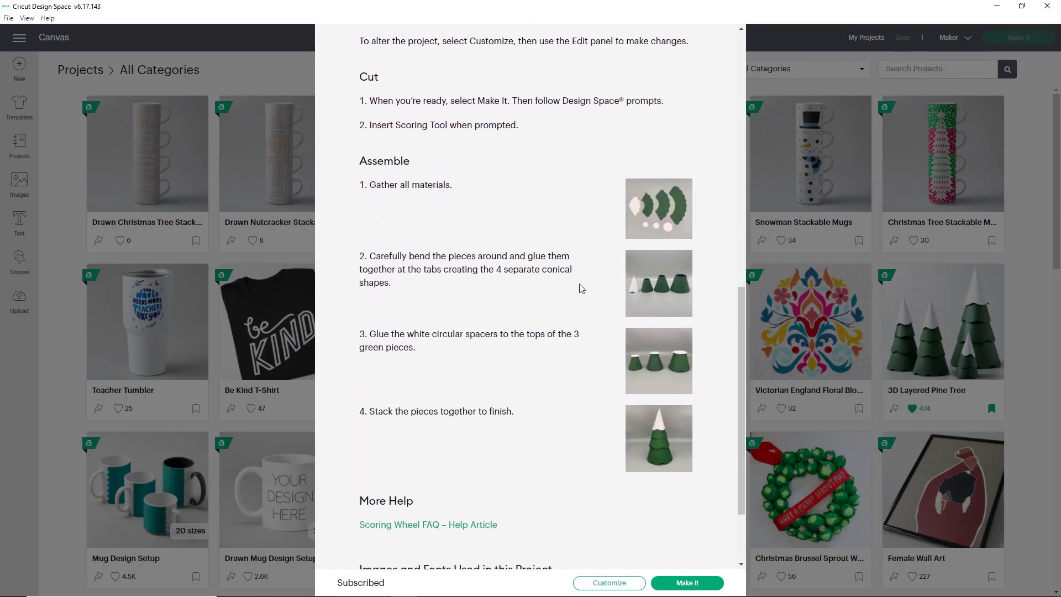
mouse_move(636, 204)
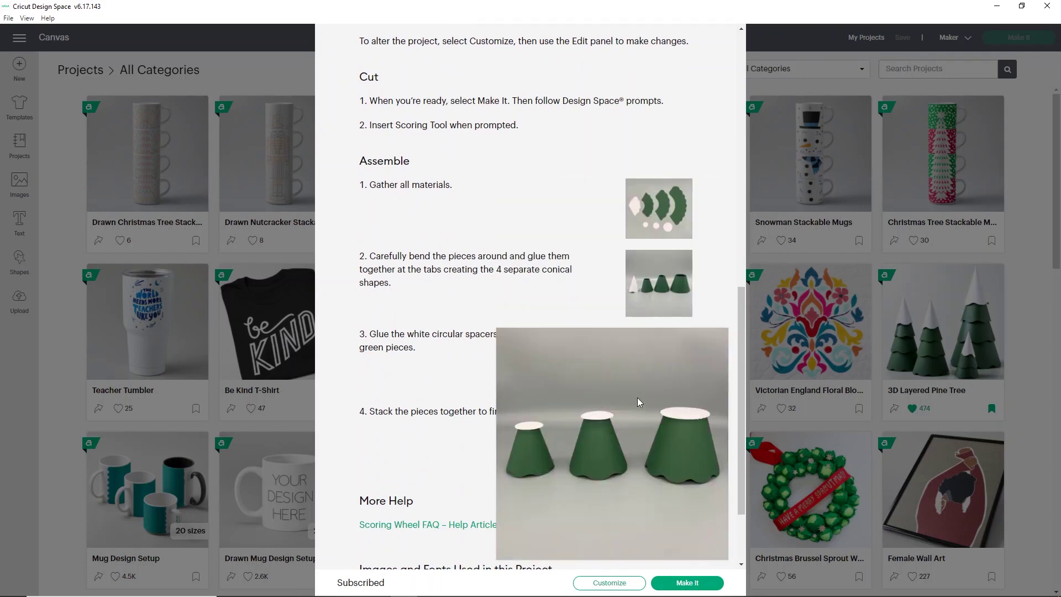
mouse_move(668, 293)
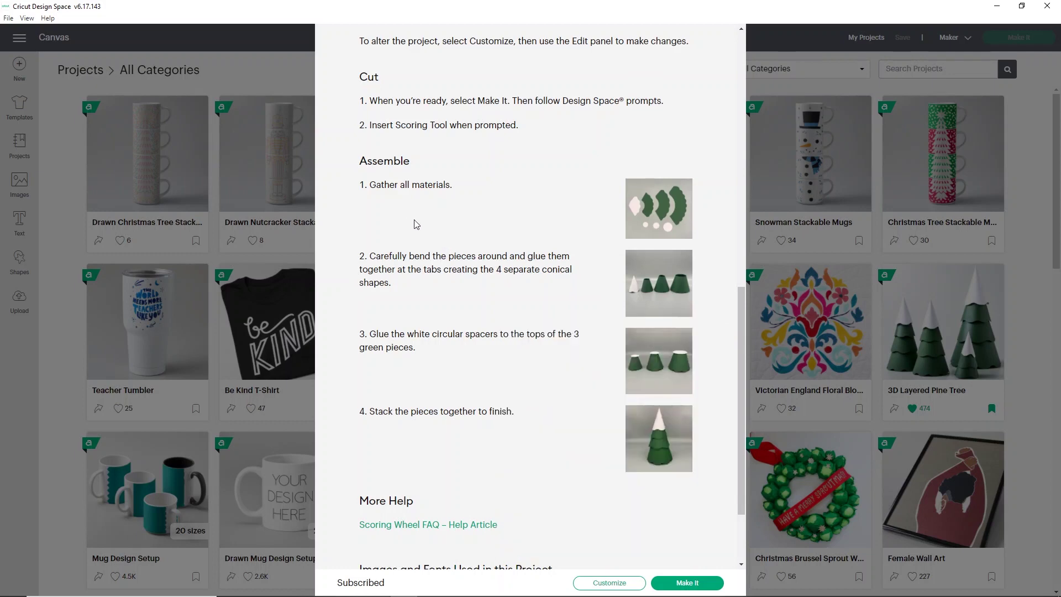
scroll(416, 224, "down", 2)
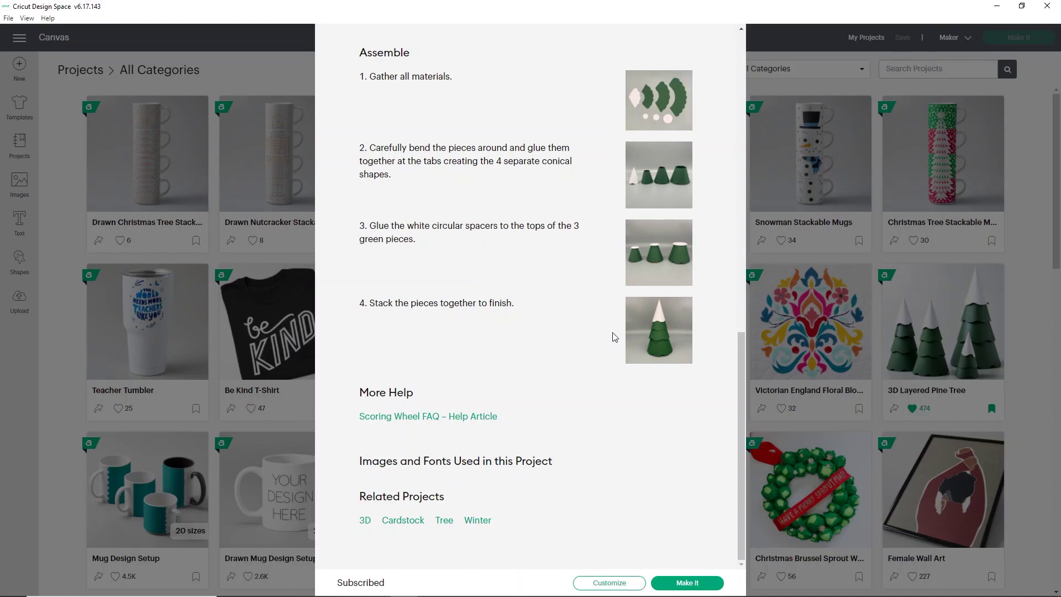
scroll(614, 334, "up", 4)
scroll(613, 335, "up", 9)
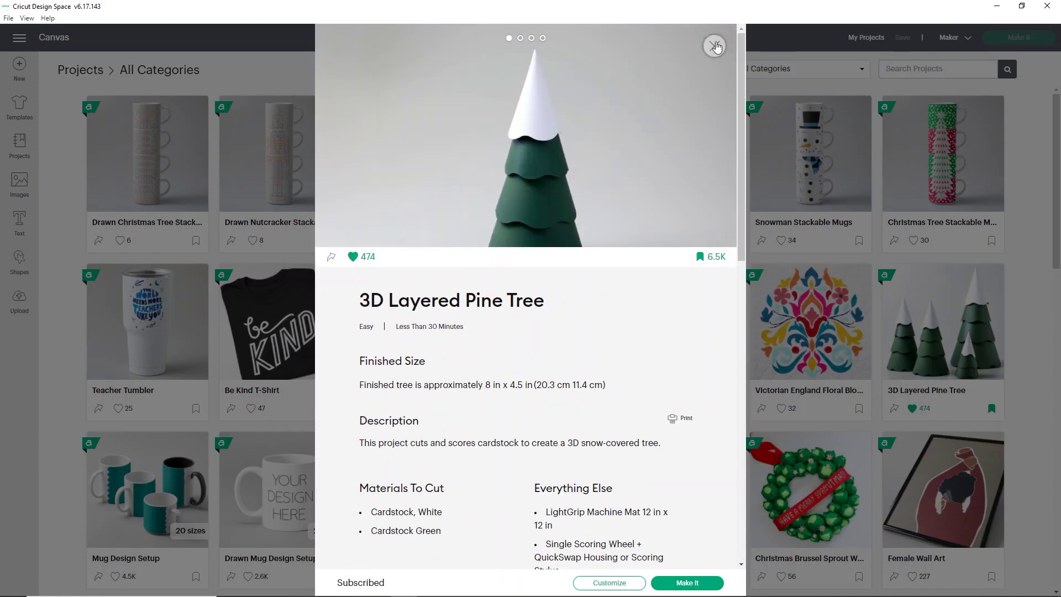
left_click(715, 46)
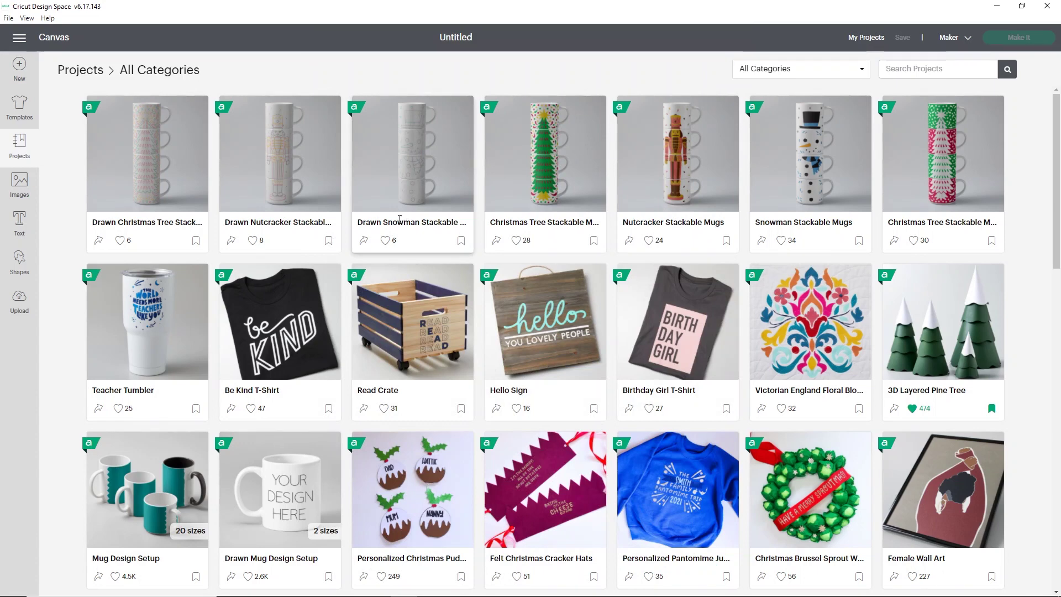
Step: Search the image library for "unicorn"
left_click(24, 182)
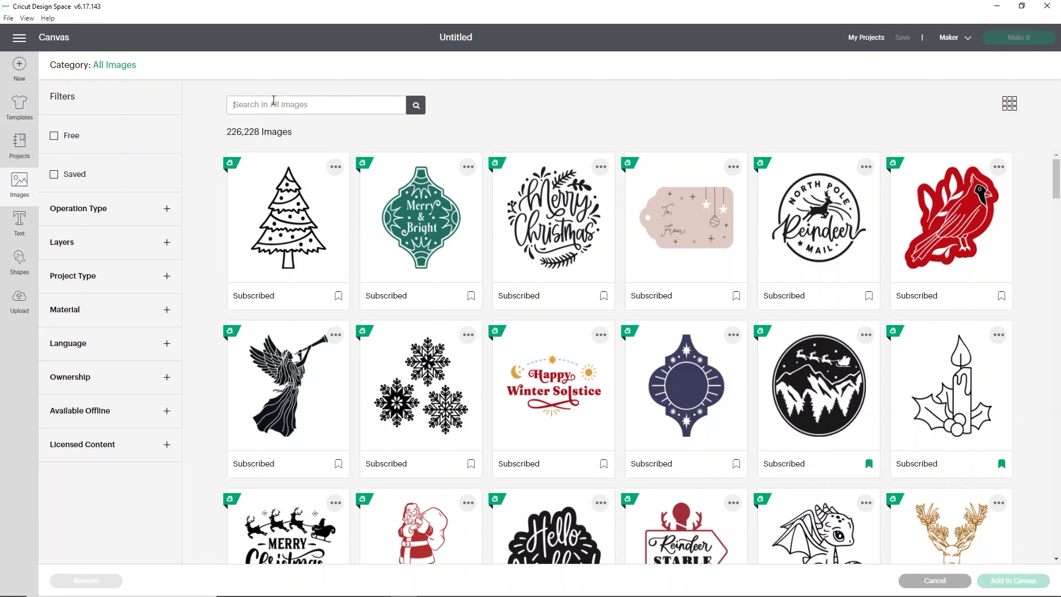
type("unicorn")
left_click(423, 110)
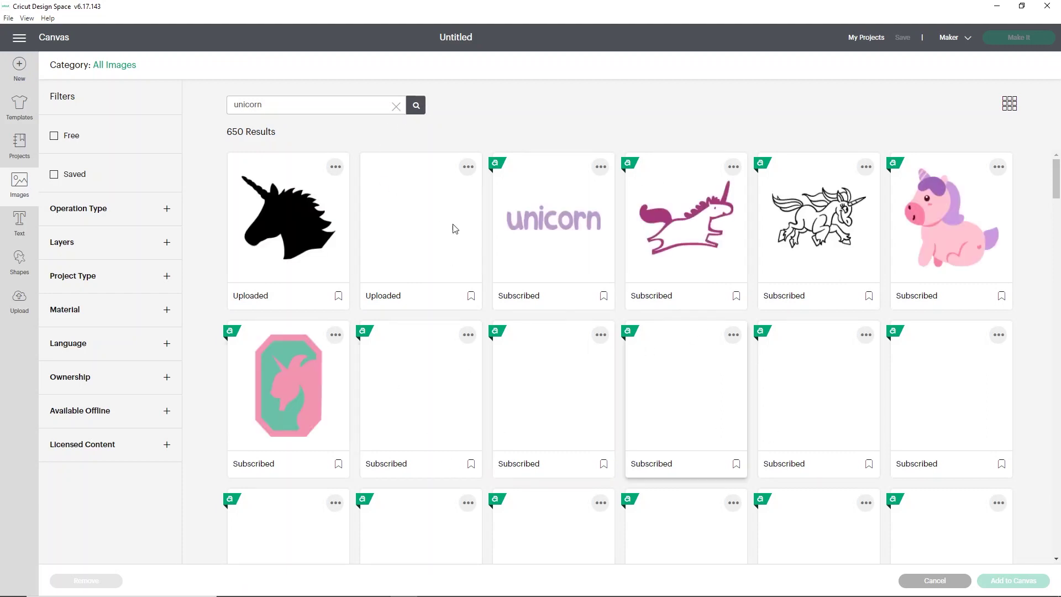
Step: Filter the unicorn images by the Print then Cut operation type, and remove the filter again
left_click(151, 213)
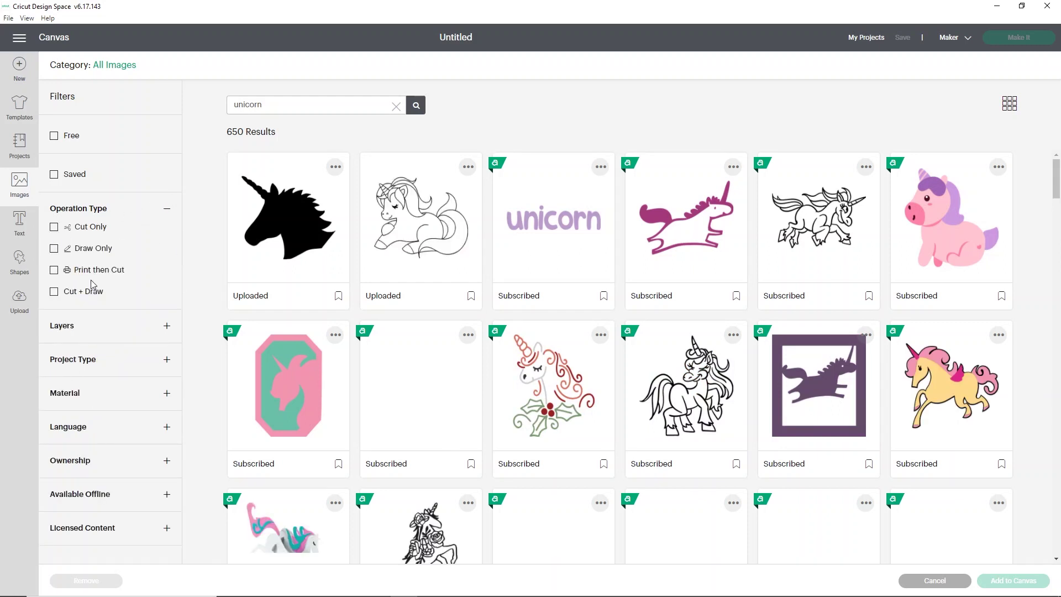
left_click(54, 269)
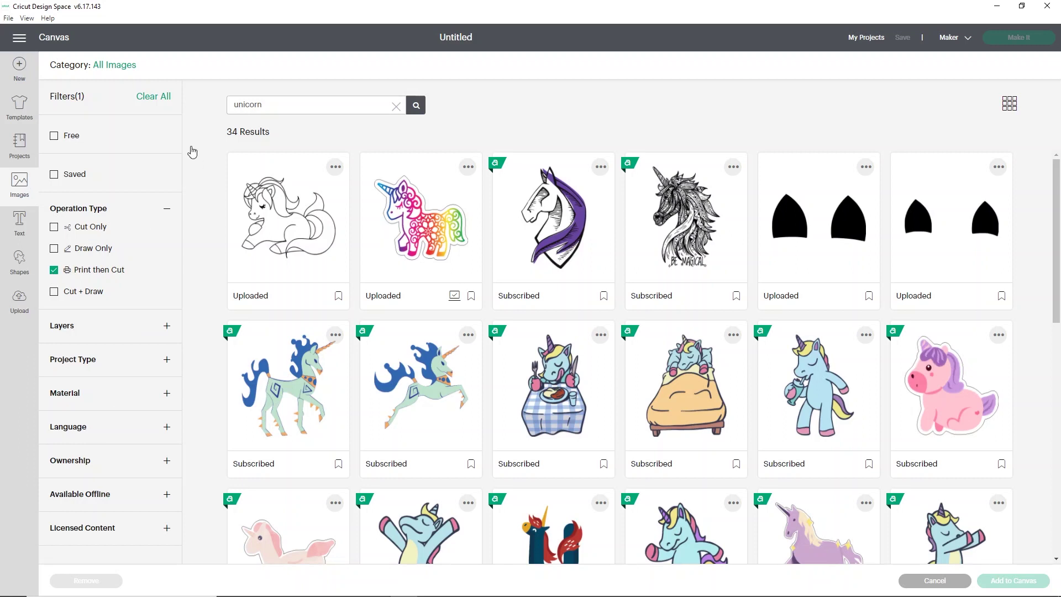
left_click(98, 275)
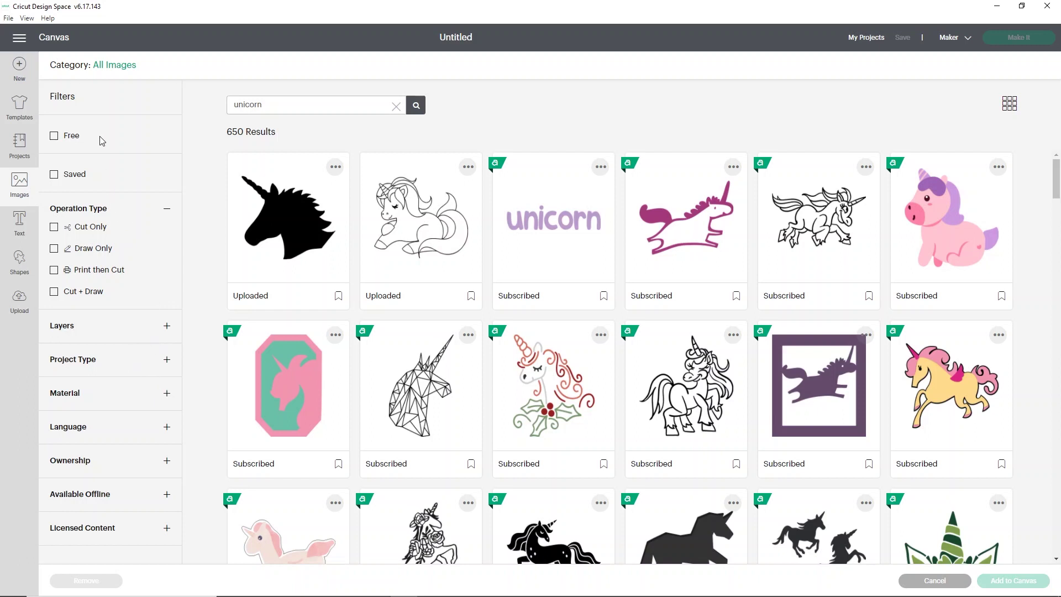
Step: Add a text object containing a first name and move it to about X 3.73, Y 3.883 on the canvas
left_click(16, 224)
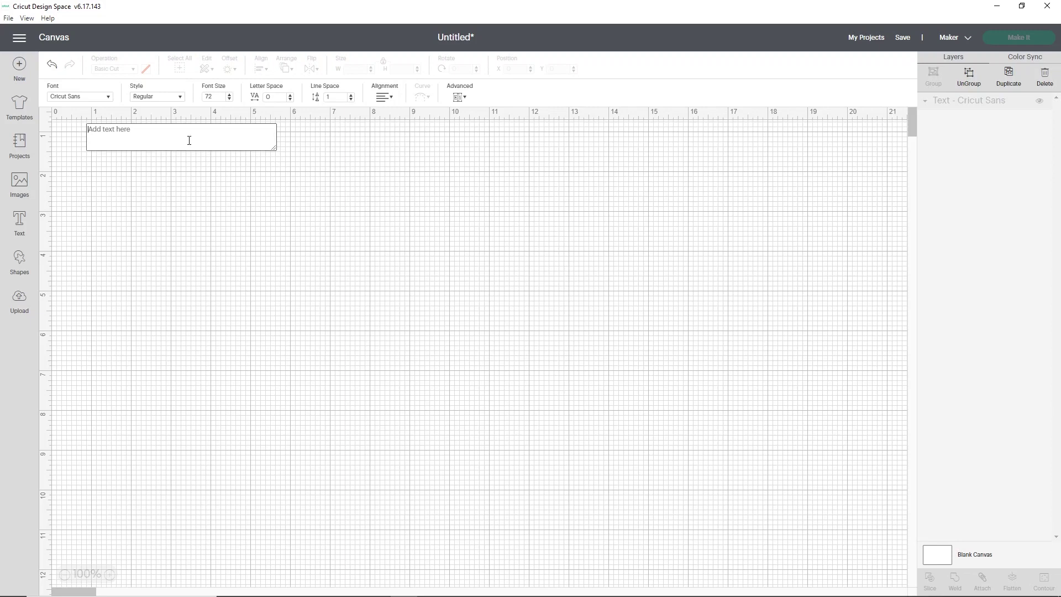
type("Corinne")
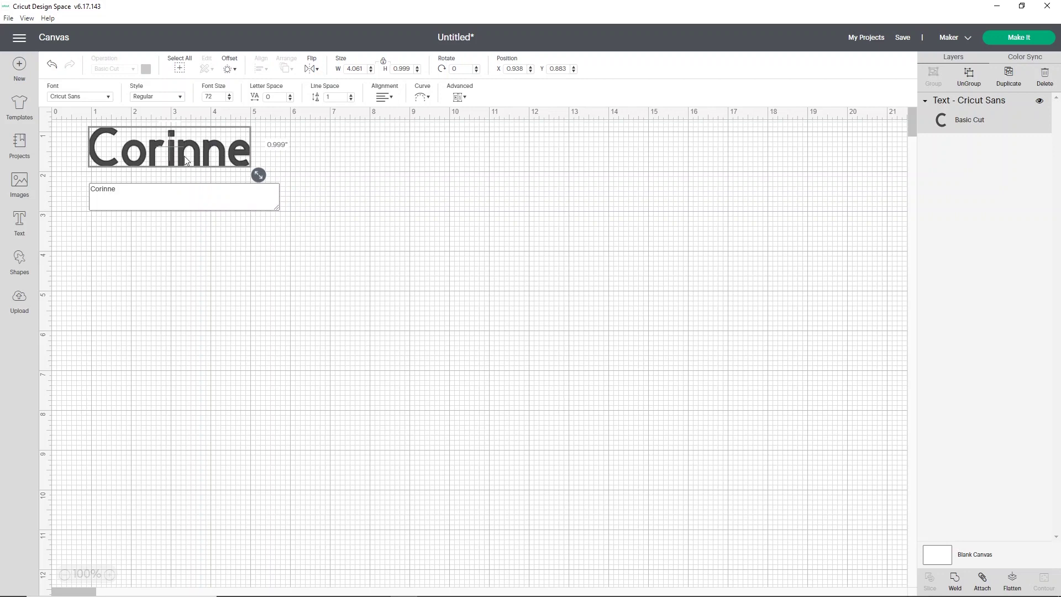
left_click_drag(184, 156, 294, 275)
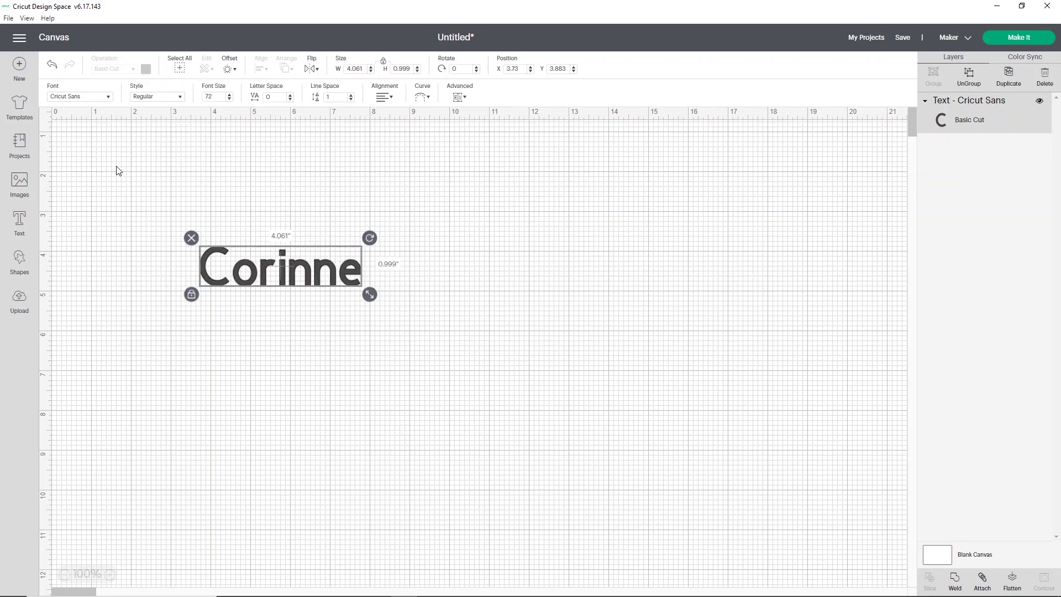
Step: Browse the System and Cricut font lists for the text object, and delete the text from the canvas
left_click(85, 144)
left_click(304, 288)
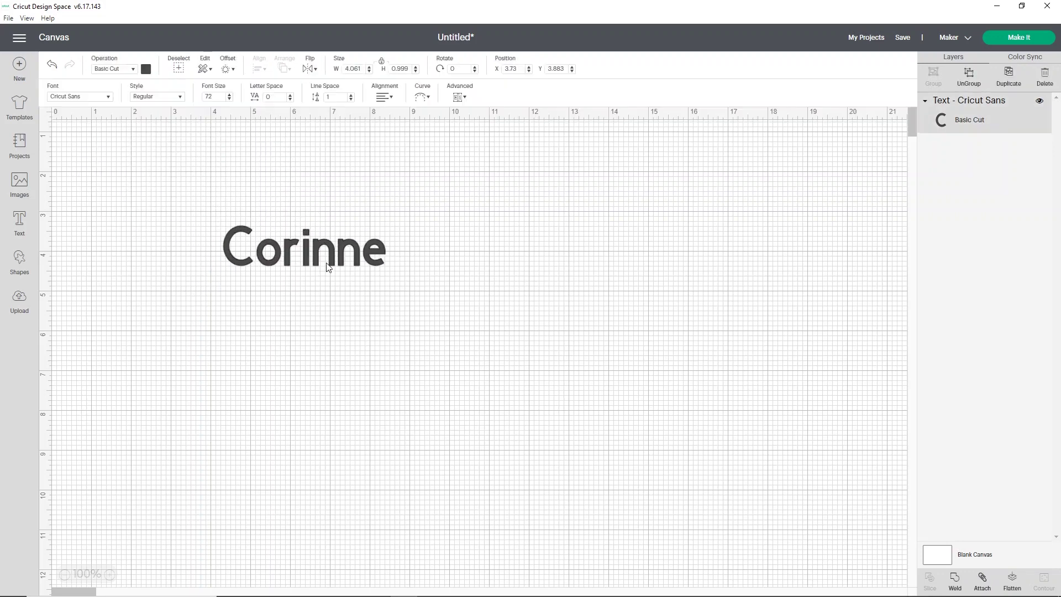
left_click(108, 99)
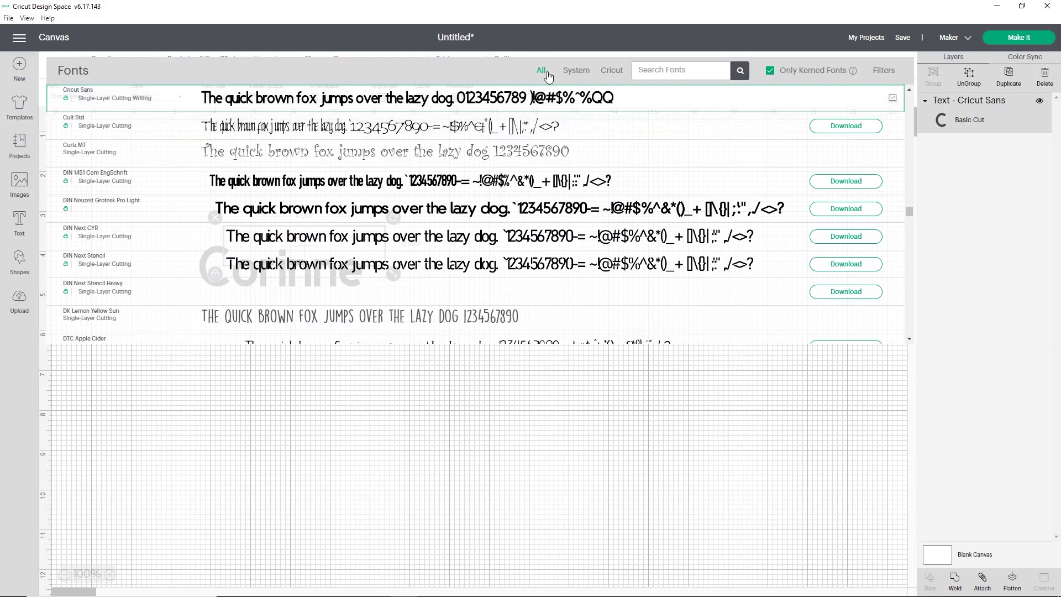
left_click(567, 75)
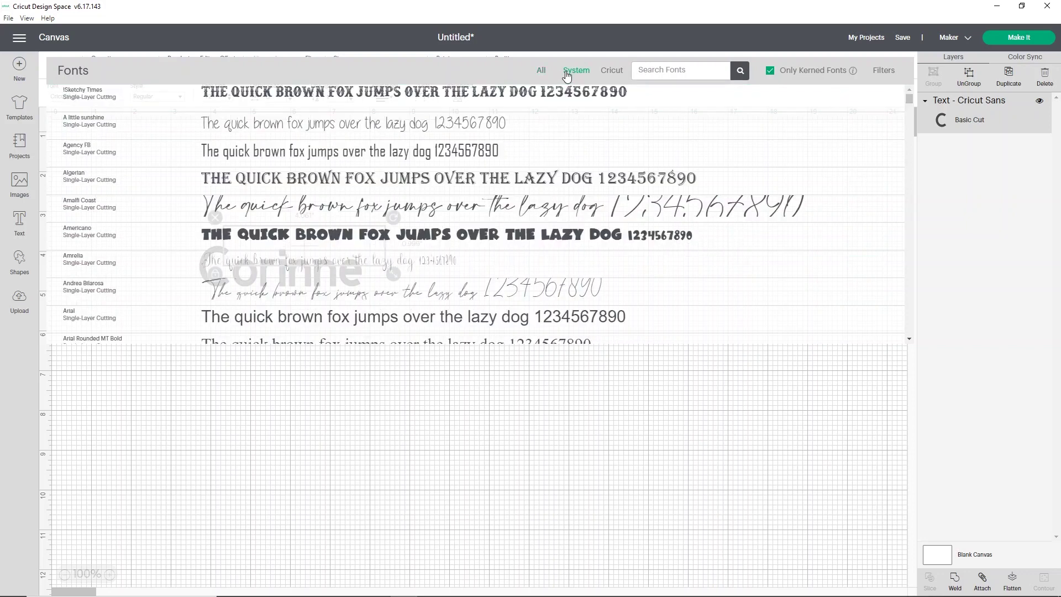
left_click(615, 74)
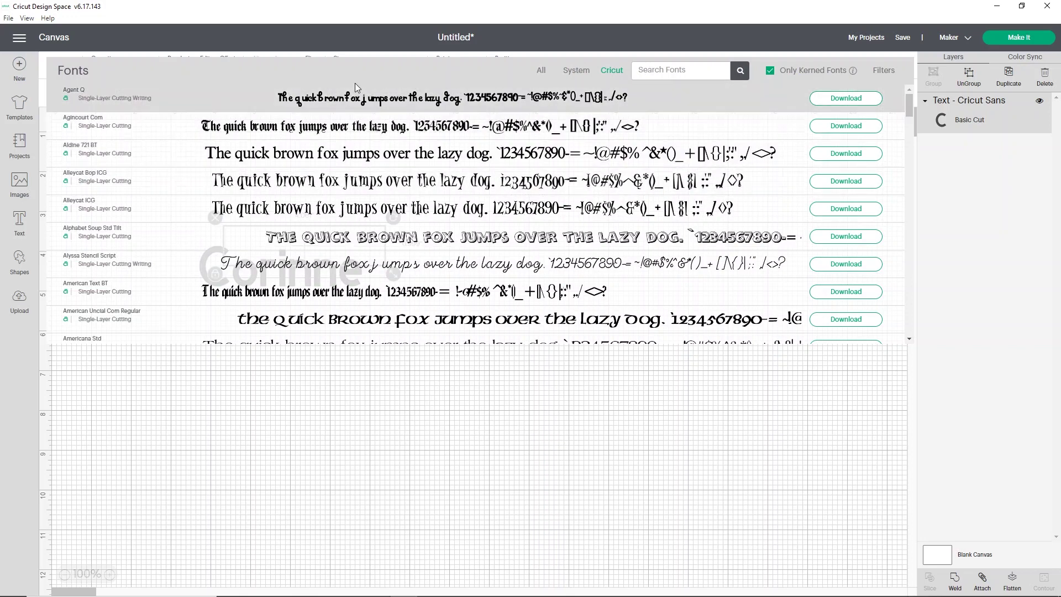
left_click(505, 36)
key("Delete")
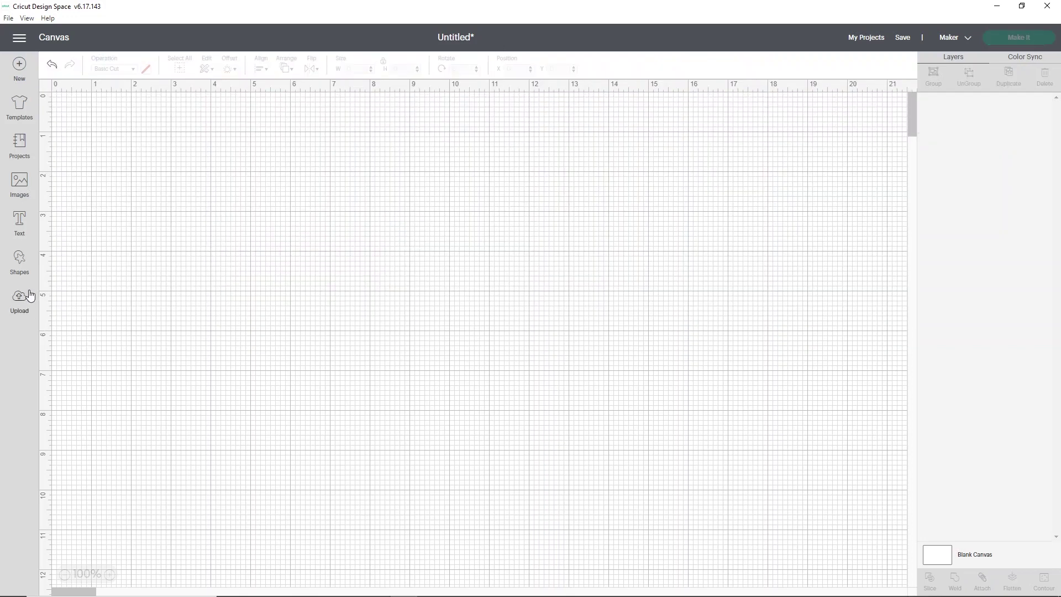
Step: Look through the free and subscription shapes, and open the wider image search for more shapes
left_click(16, 260)
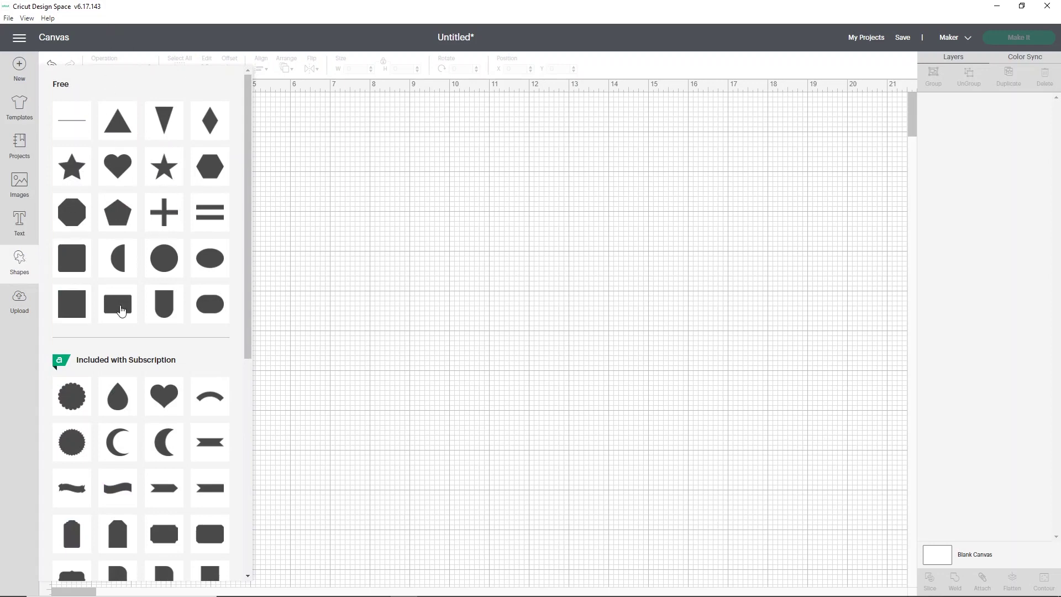
scroll(147, 334, "down", 4)
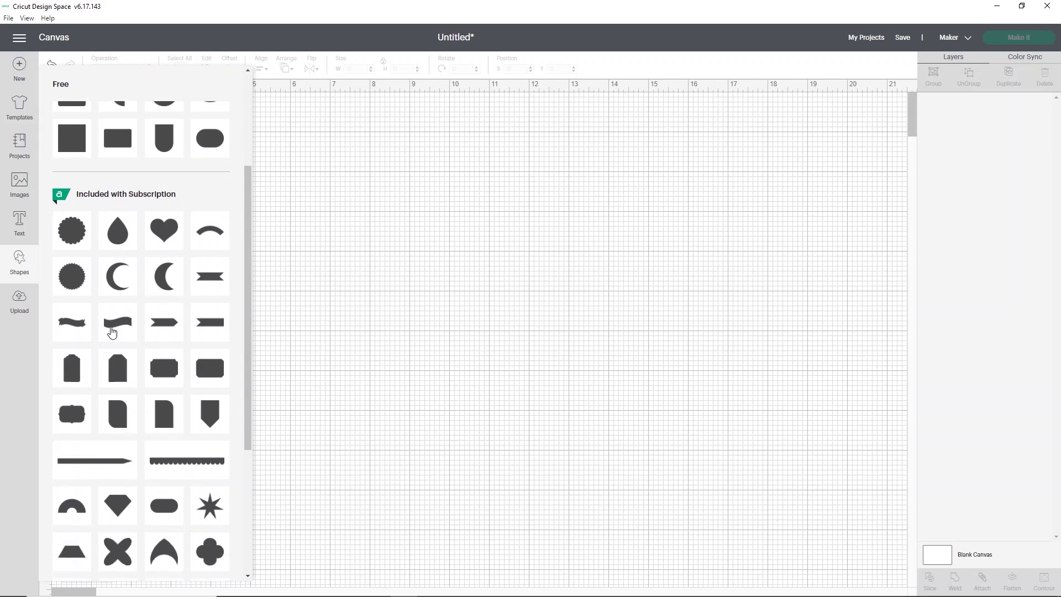
scroll(147, 322, "down", 3)
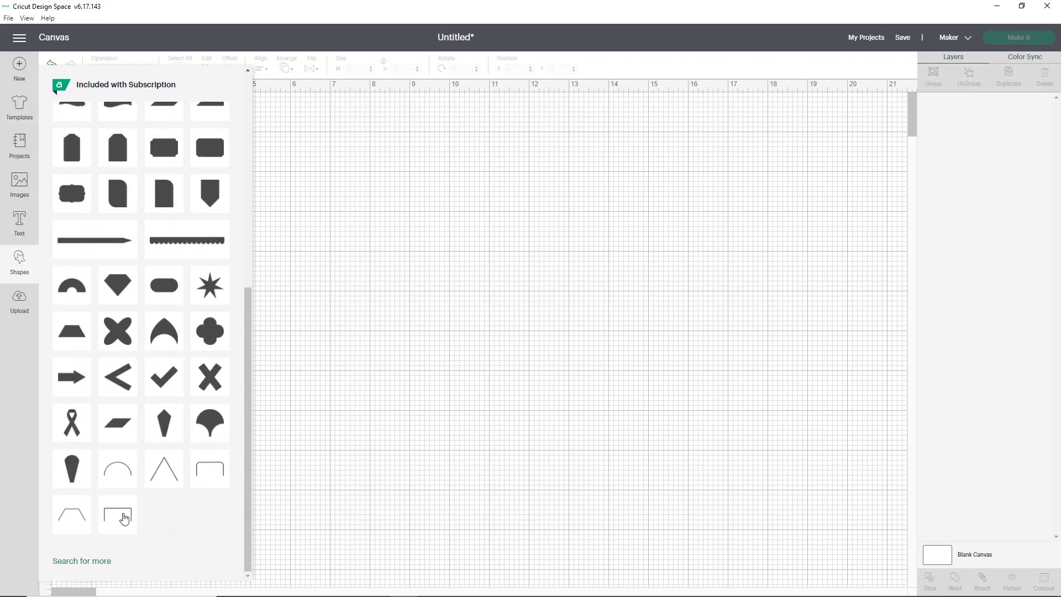
left_click(104, 563)
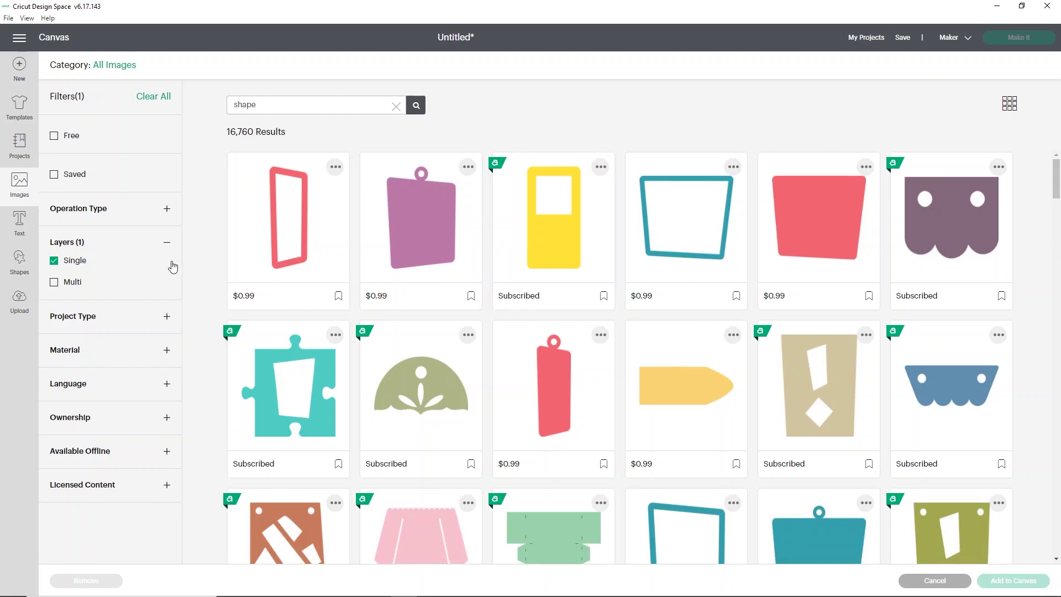
Step: Return to the canvas and hide its gridlines
left_click(59, 41)
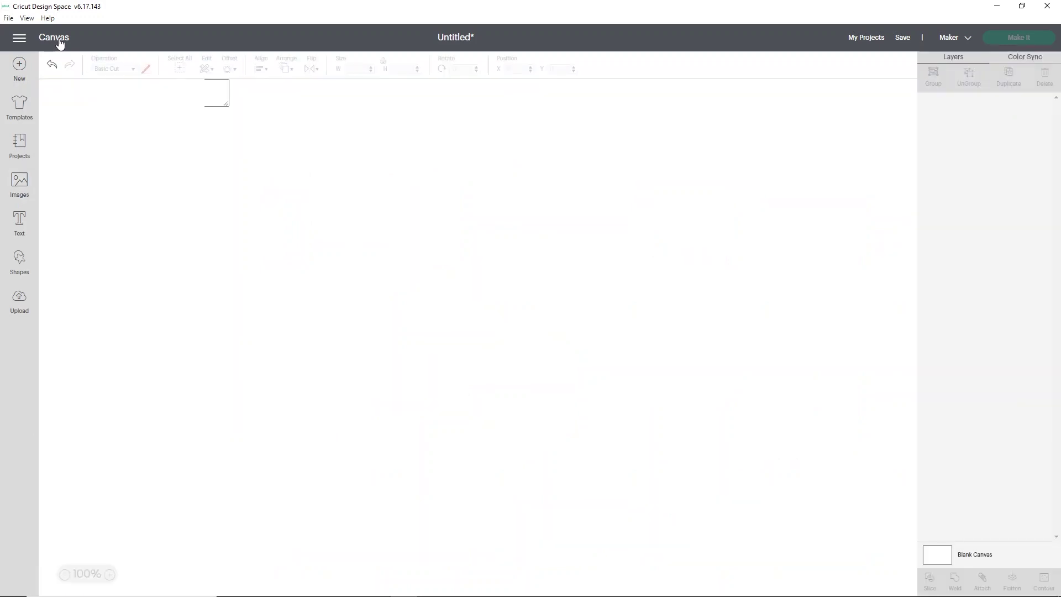
left_click(47, 86)
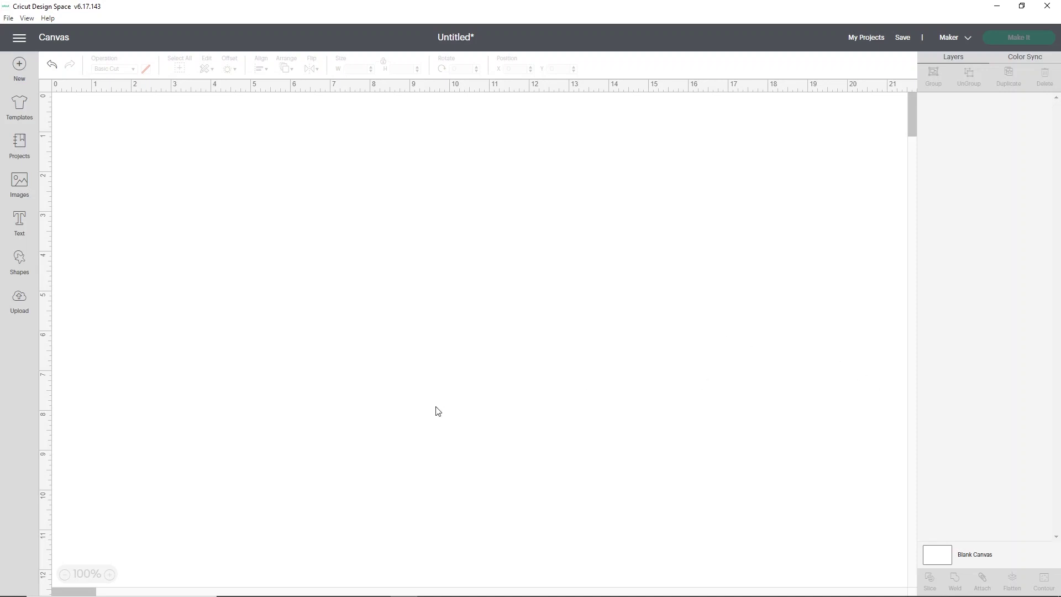
Step: Clear the Single layers filter and the "shape" search term in the image library, and reload the full image list
left_click(20, 182)
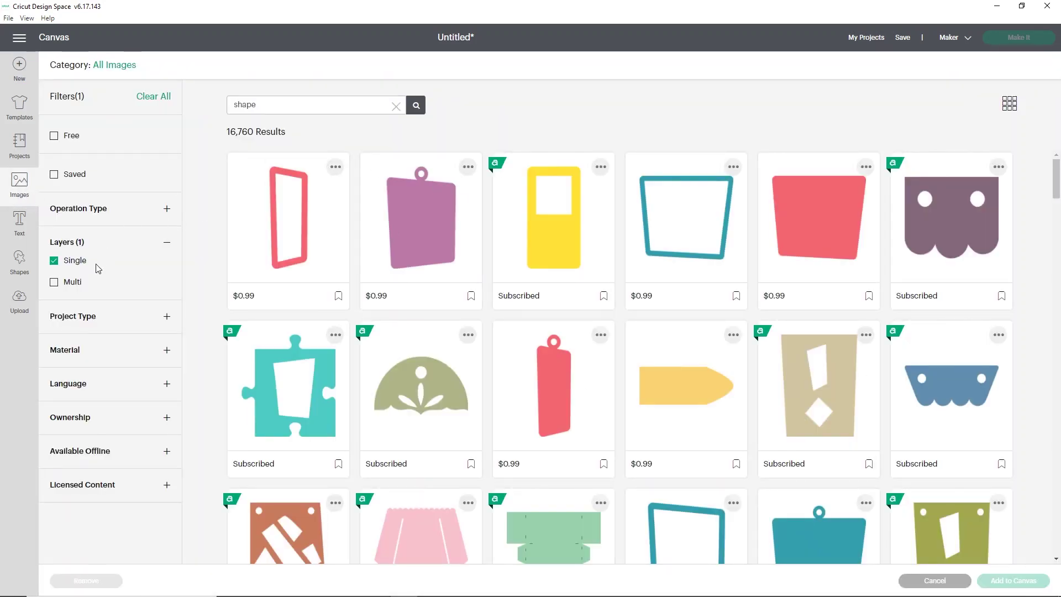
left_click(154, 96)
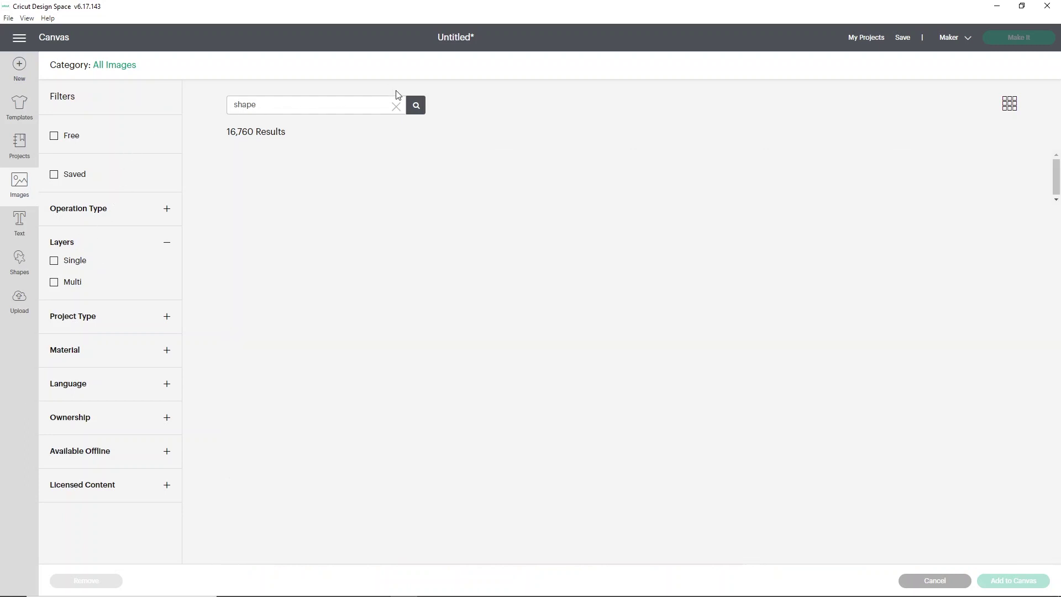
left_click(396, 106)
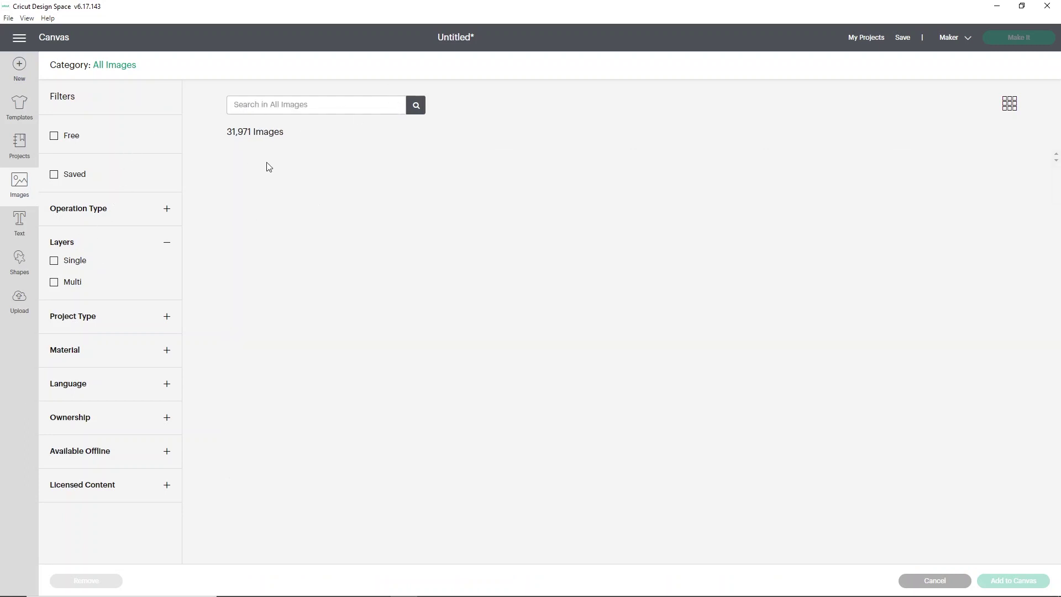
left_click(141, 209)
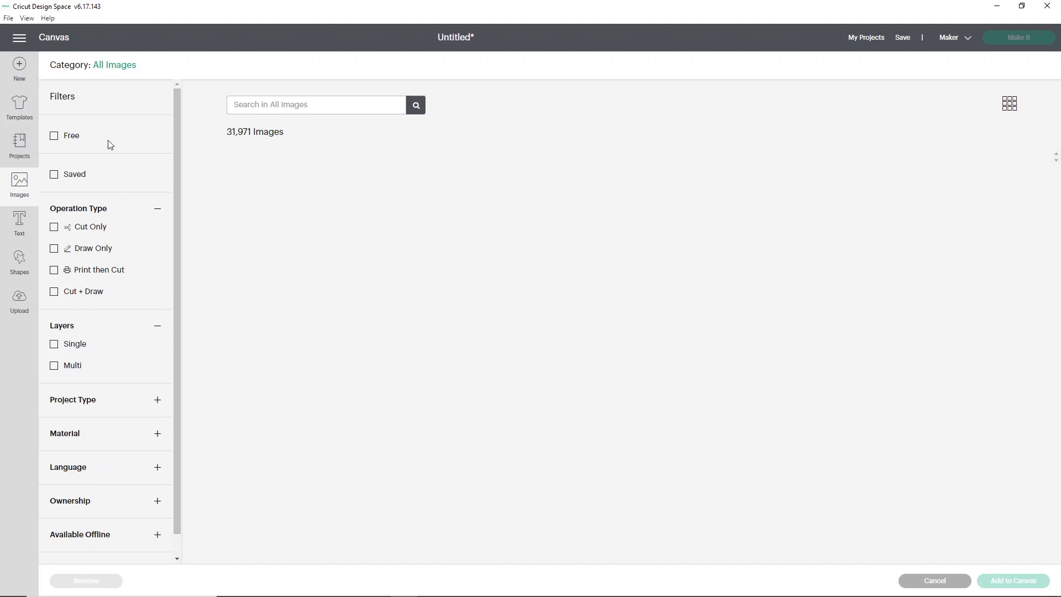
left_click(25, 150)
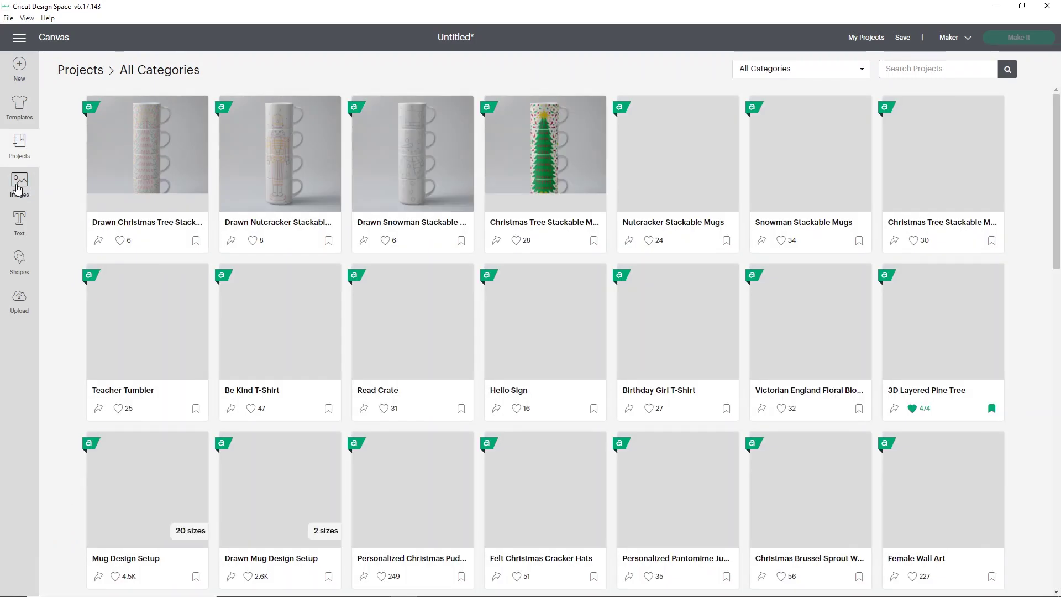
left_click(18, 189)
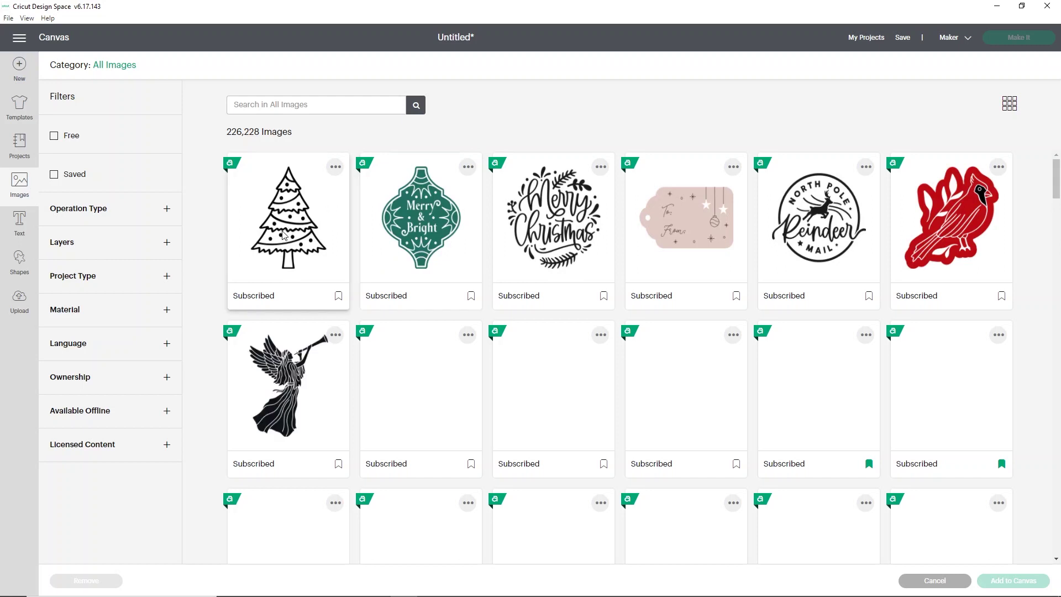
Step: Add the outlined Christmas tree image to the canvas and move it to about X 5.888, Y 2.056
left_click(323, 222)
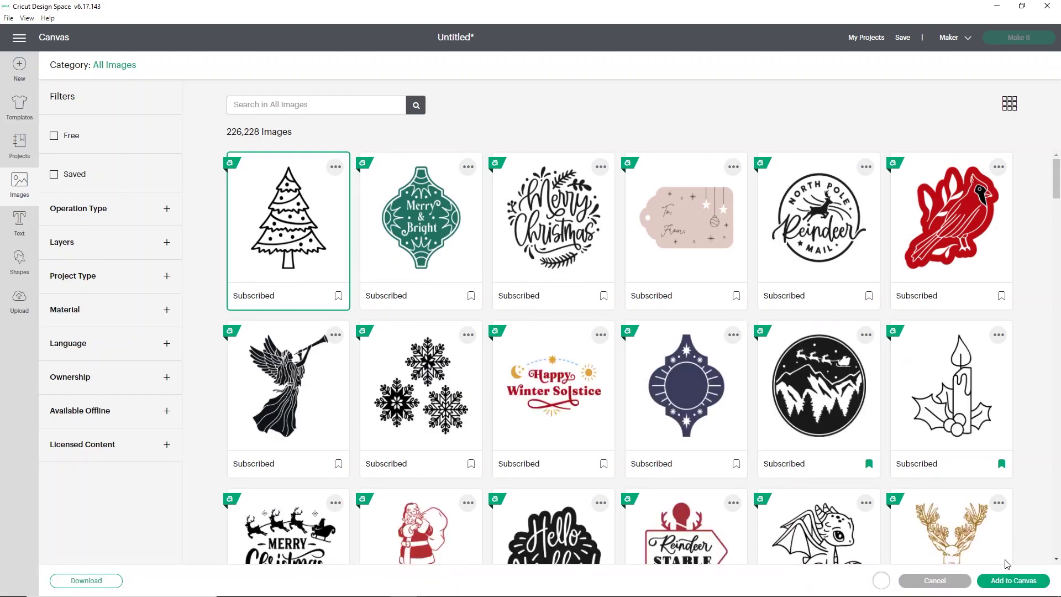
left_click(1009, 581)
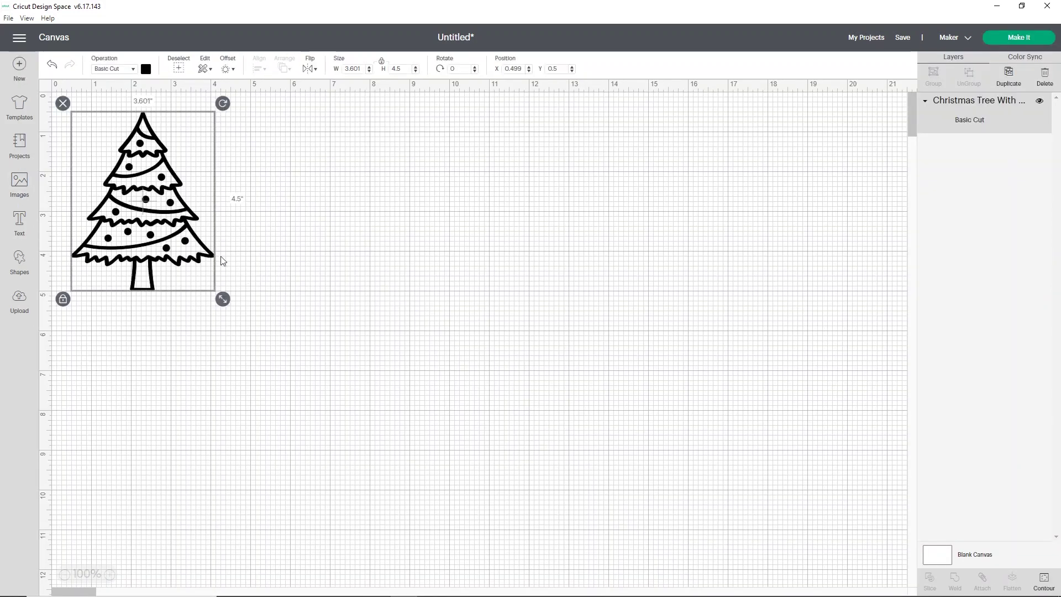
left_click_drag(152, 232, 366, 294)
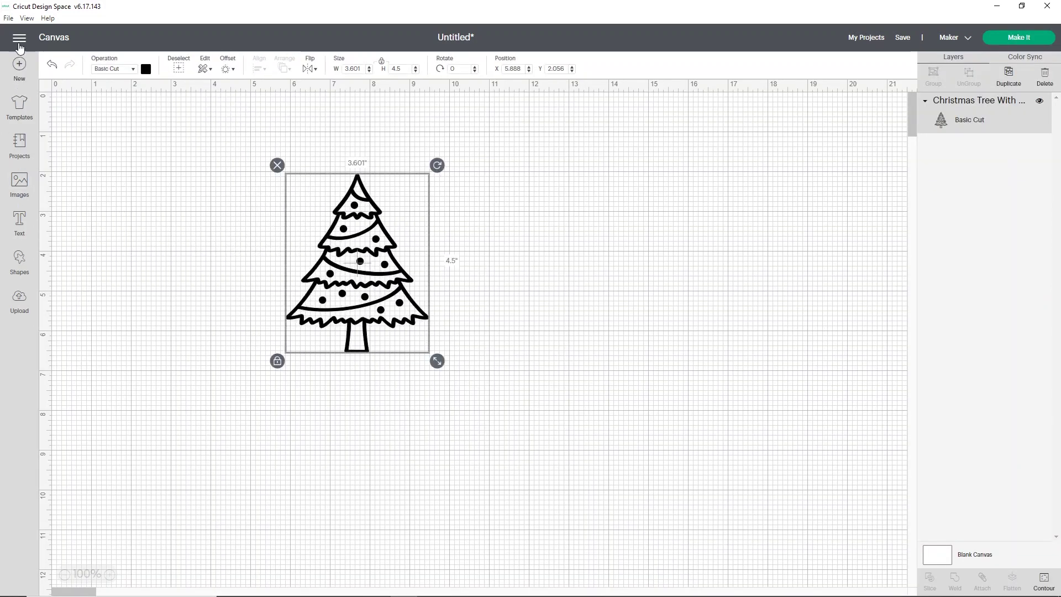
Step: Set the canvas grid to No Grid in the settings, and enlarge the Christmas tree to about 6.73 by 8.41 inches
left_click(19, 41)
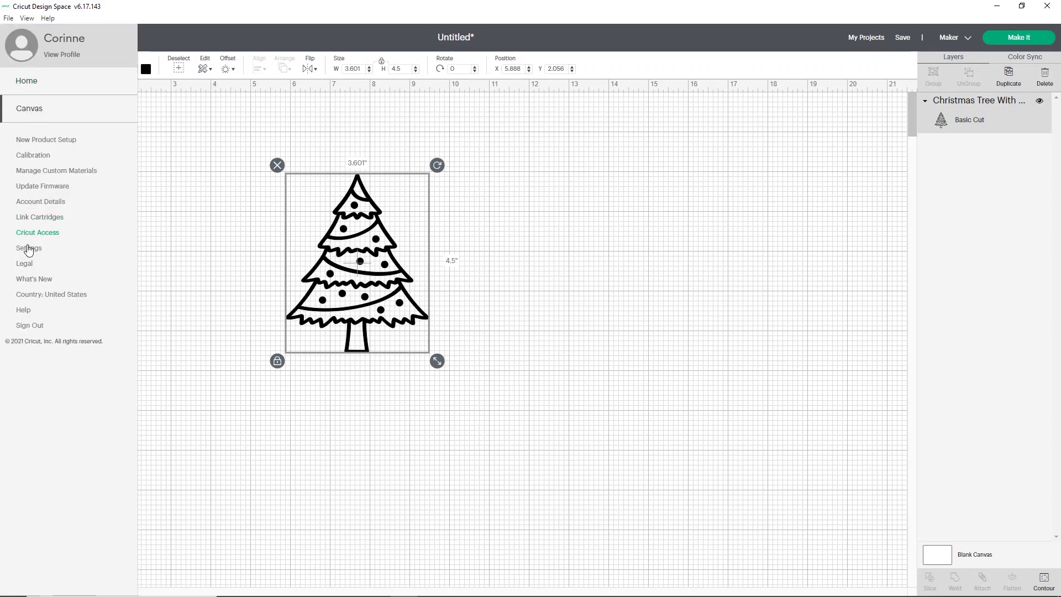
left_click(28, 248)
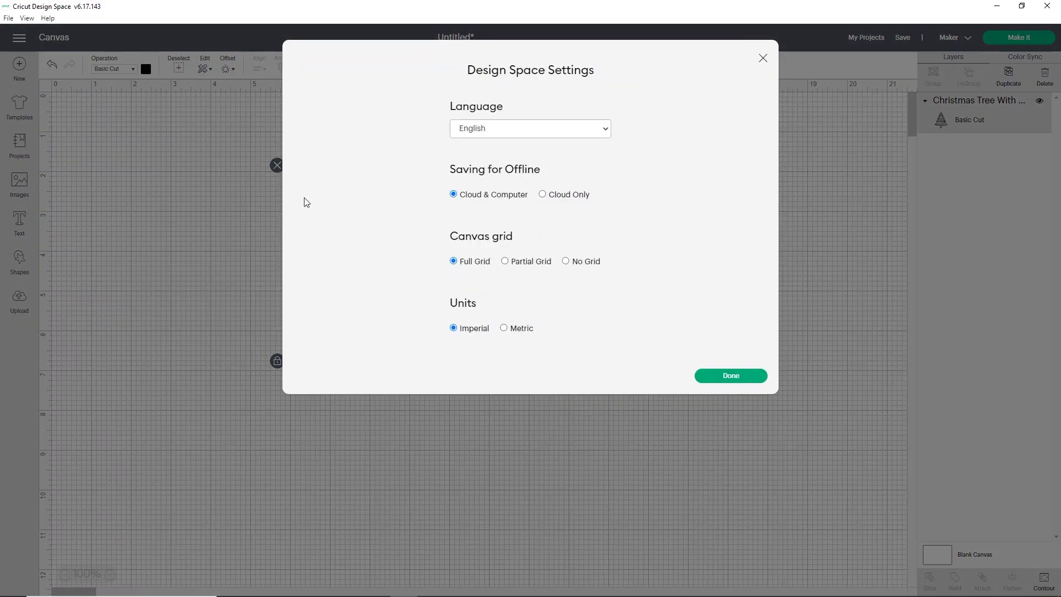
left_click(566, 261)
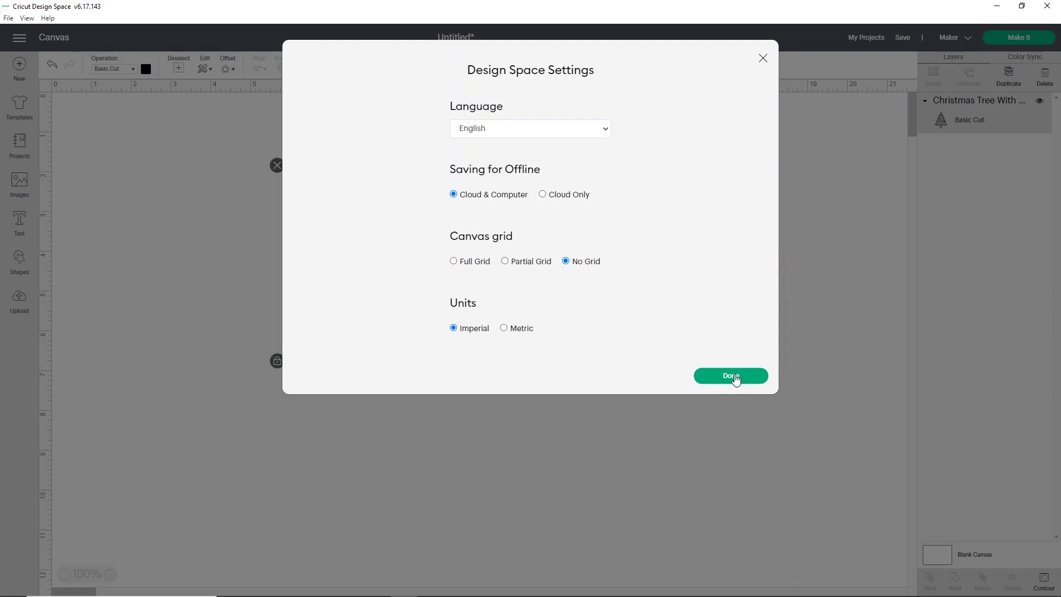
left_click(733, 379)
left_click_drag(438, 361, 552, 481)
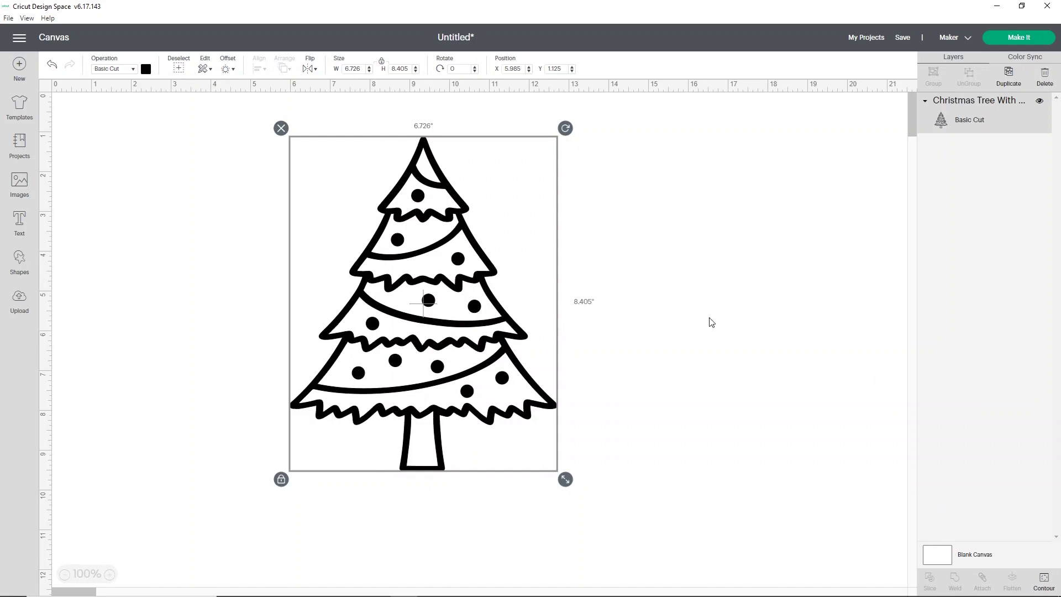
Step: Try light green as the blank canvas background colour, and set it to the purple swatch
left_click(984, 558)
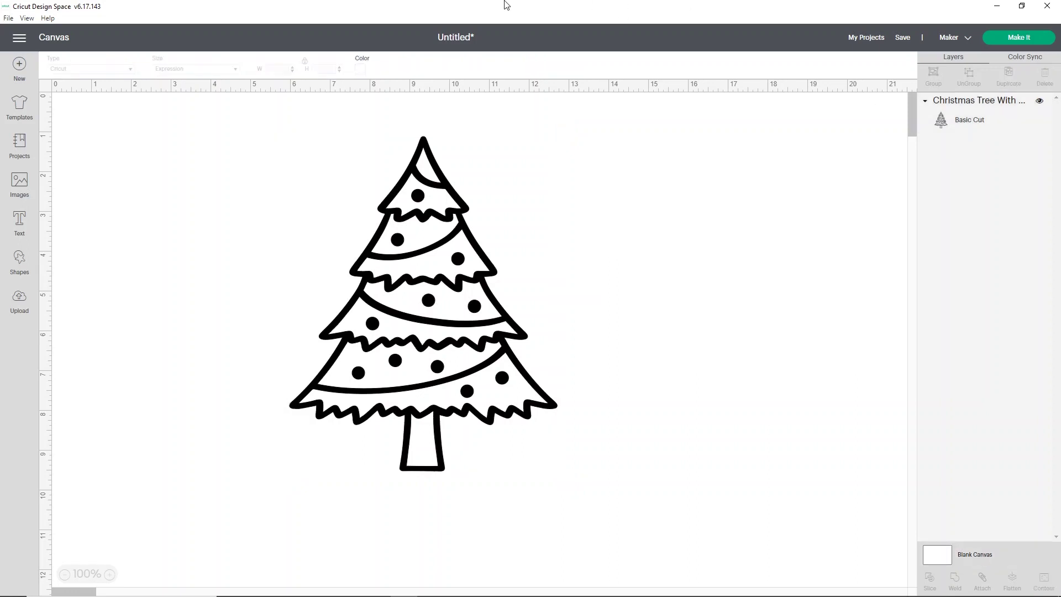
left_click(364, 69)
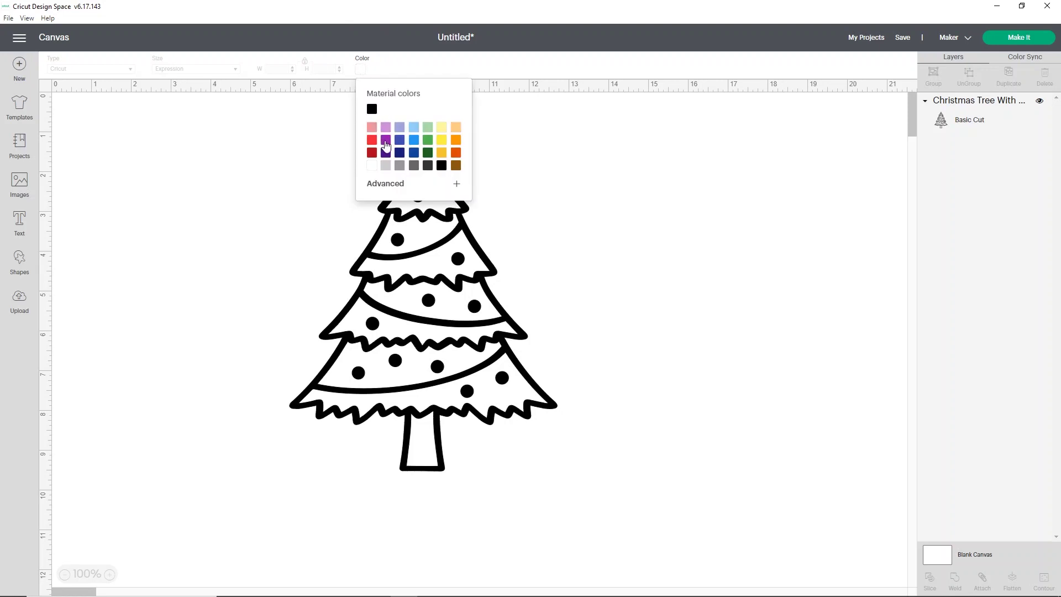
left_click(386, 141)
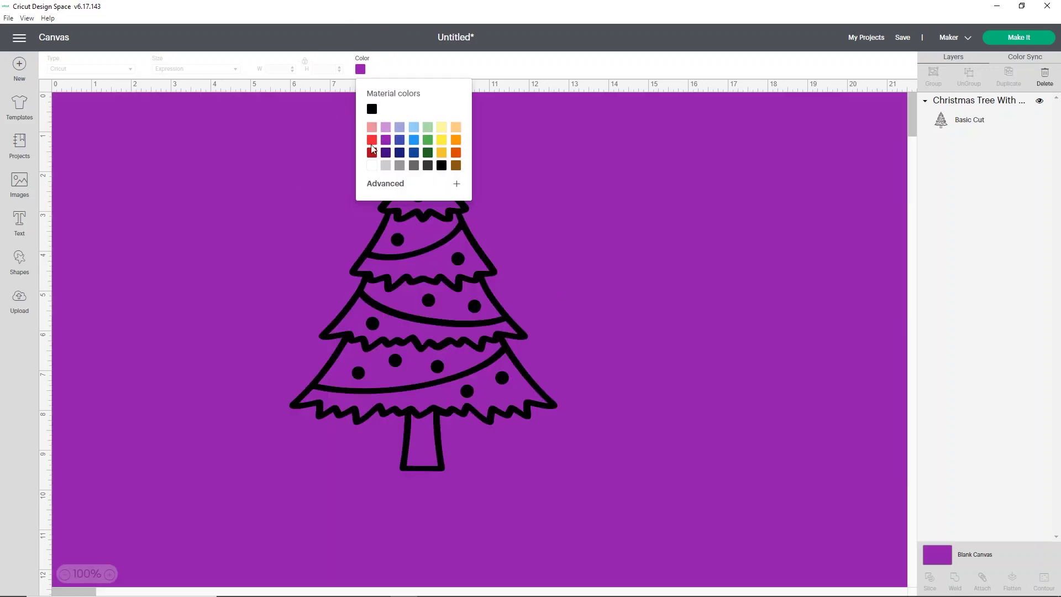
left_click(427, 128)
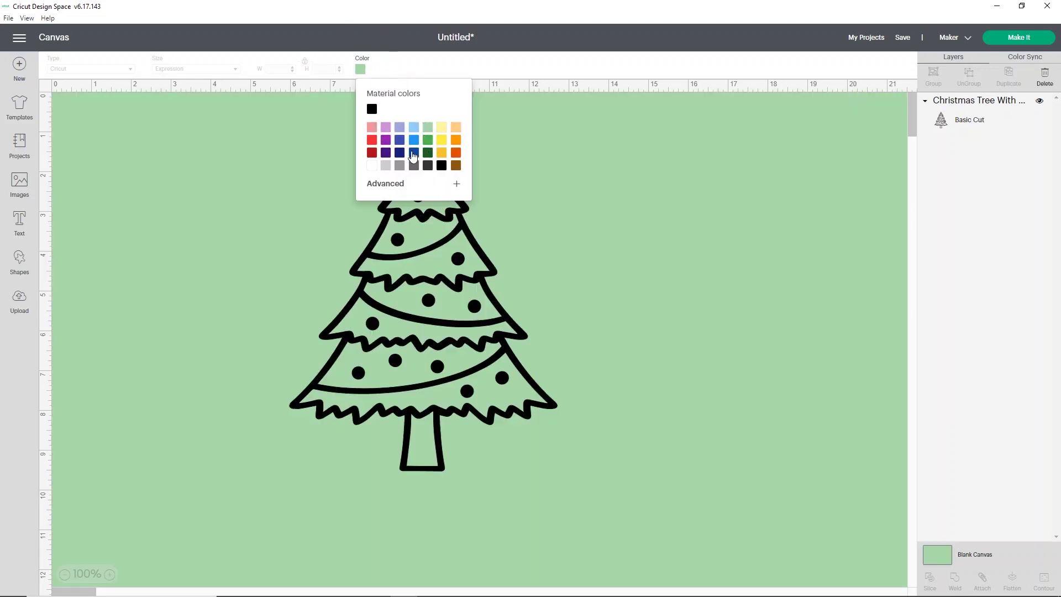
left_click(386, 140)
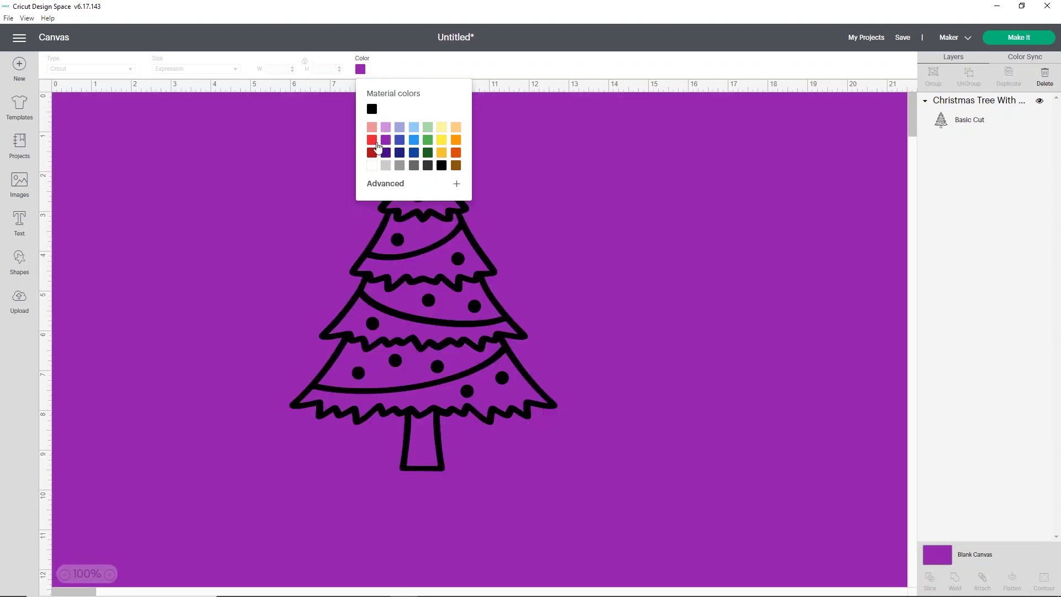
Step: Mix custom canvas background colours in the advanced colour options, trying green #67d29e and settling on plum #7c2c6a
left_click(456, 184)
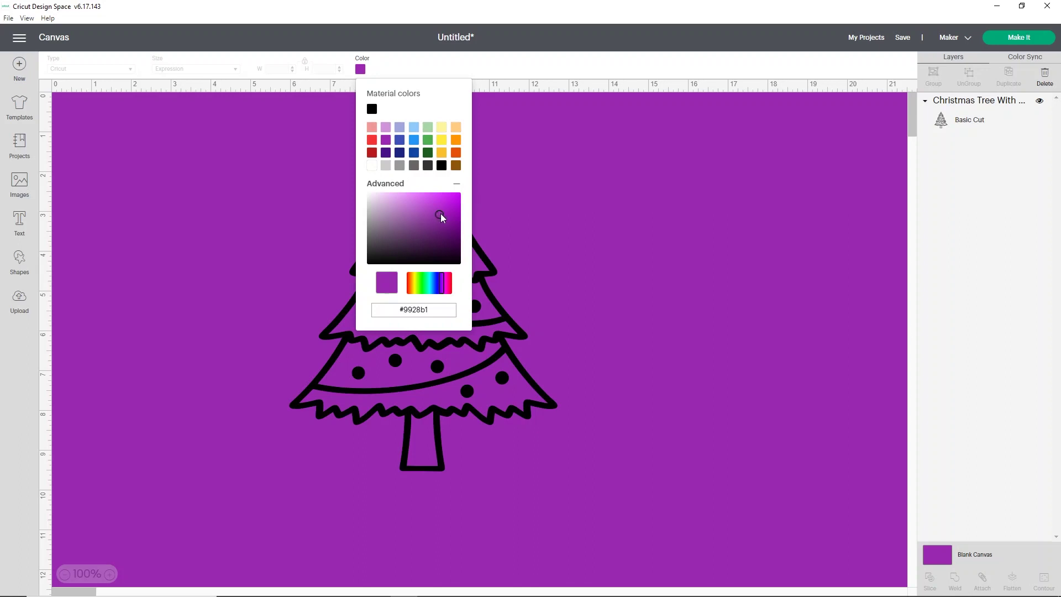
mouse_move(440, 215)
left_mouse_down()
mouse_move(424, 228)
mouse_move(412, 211)
mouse_move(436, 204)
mouse_move(435, 219)
left_mouse_up()
left_click_drag(436, 281, 424, 283)
left_click_drag(435, 222, 415, 207)
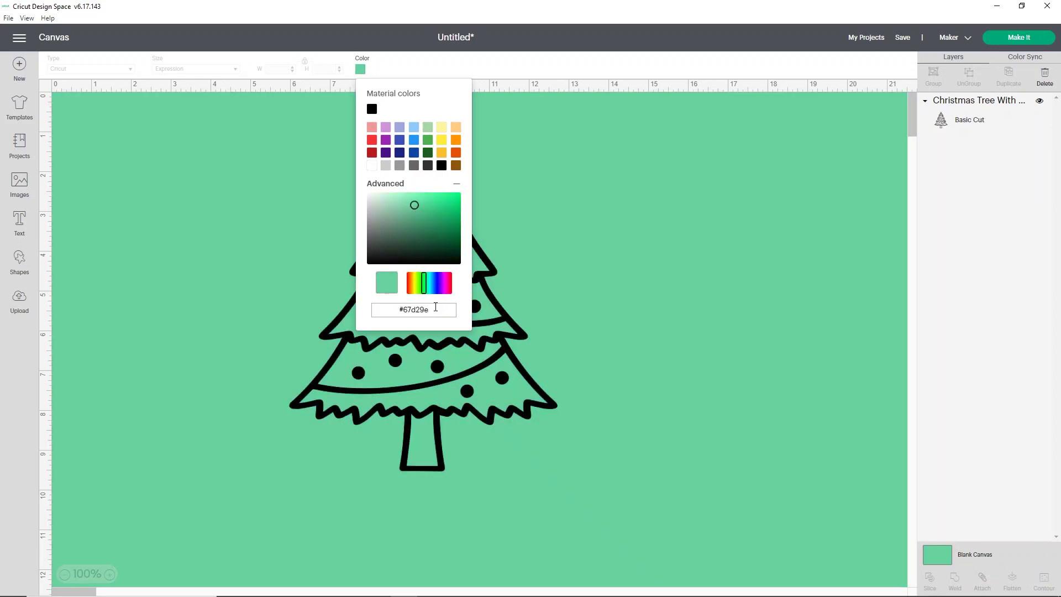
left_click_drag(415, 207, 426, 230)
left_click(444, 283)
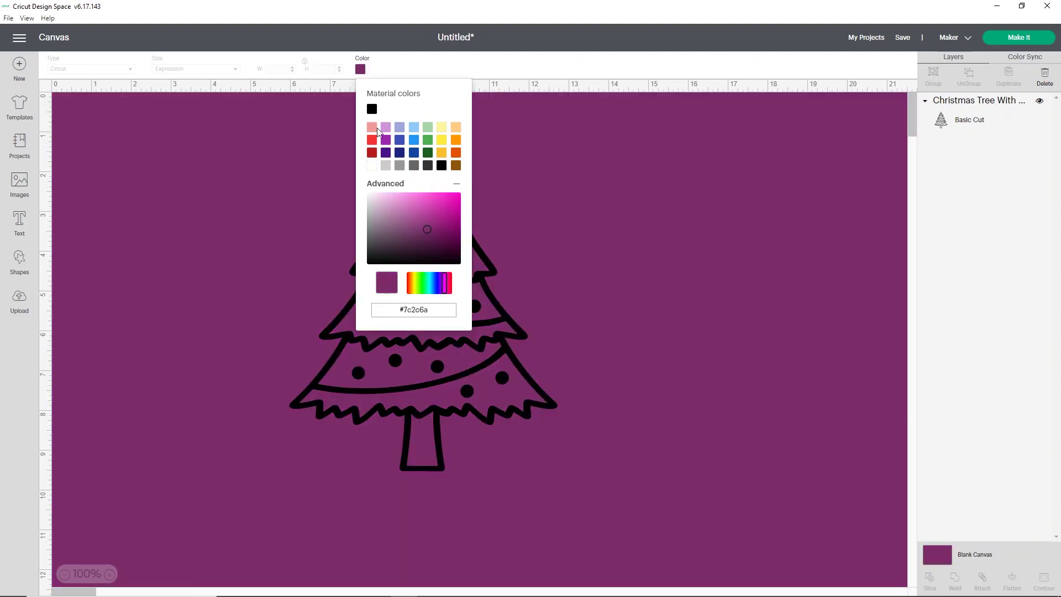
Step: Change the Christmas tree's material colour to green and deselect the tree
left_click(319, 162)
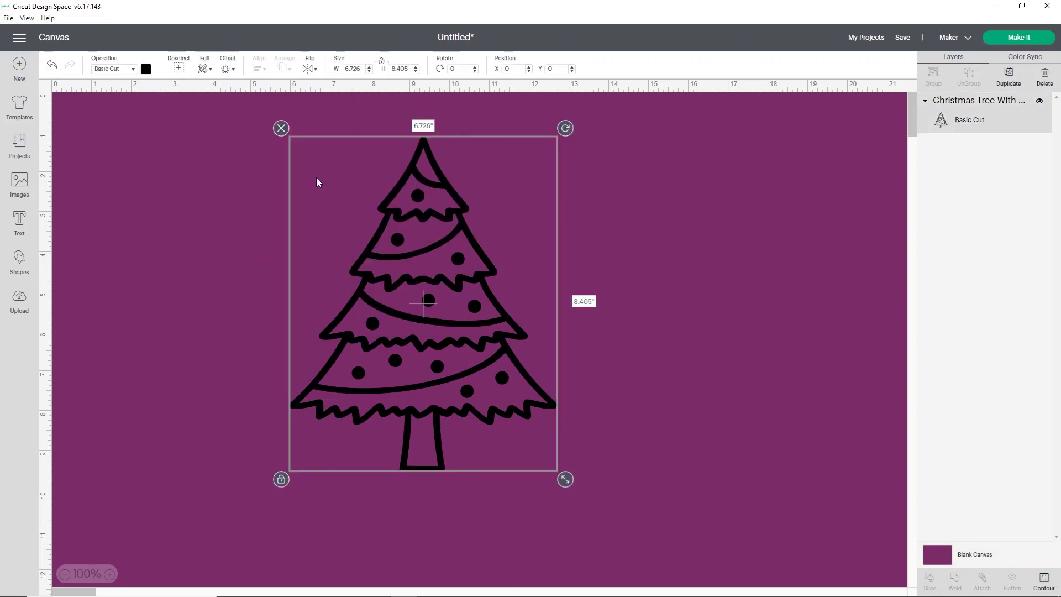
left_click(147, 69)
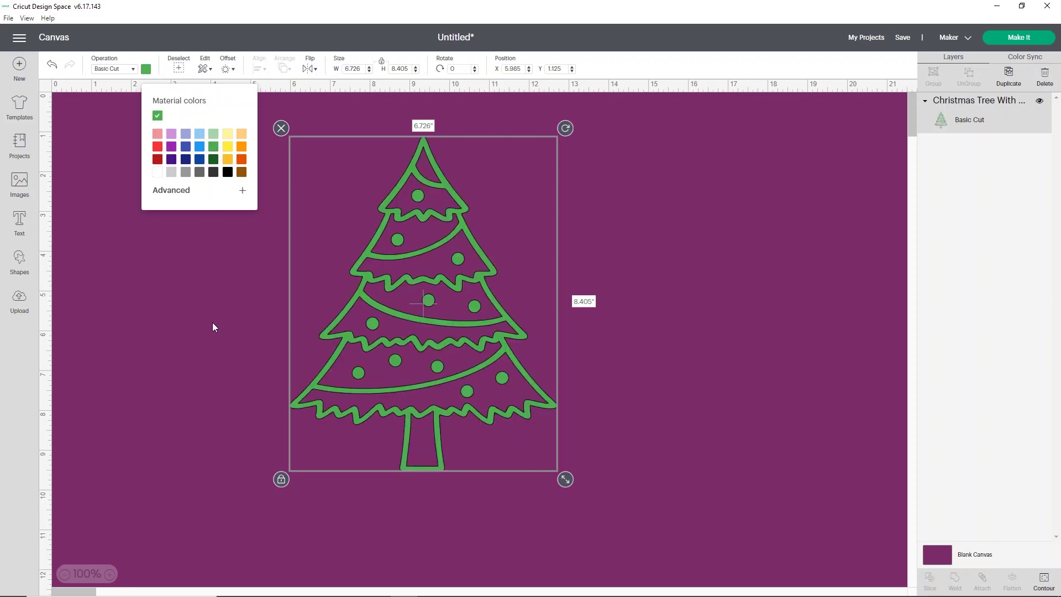
left_click(247, 313)
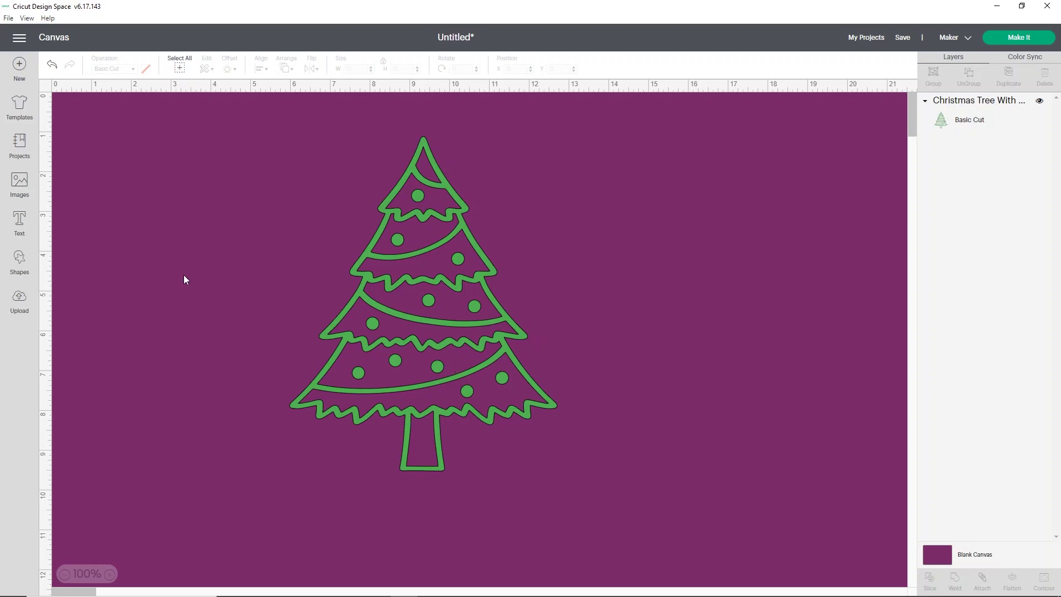
Step: Add the round Merry Christmas image from the image library to the canvas
left_click(19, 185)
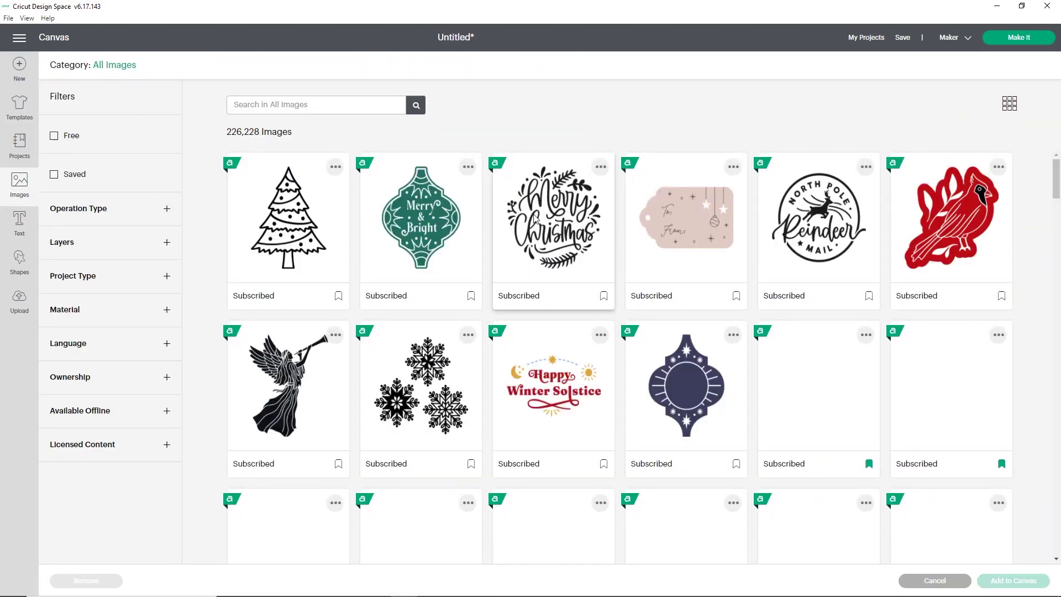
left_click(535, 219)
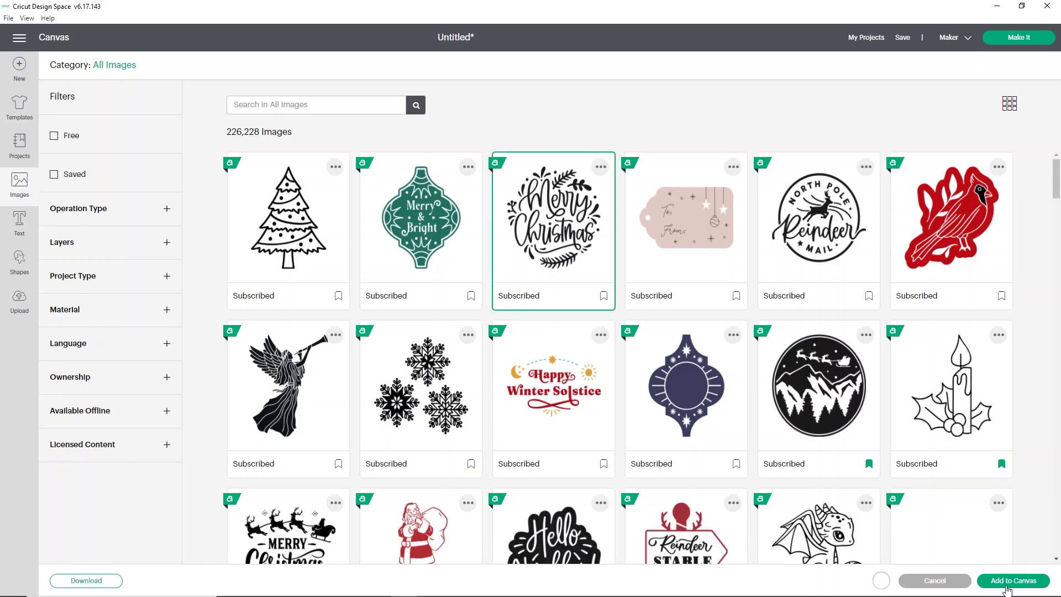
left_click(1007, 587)
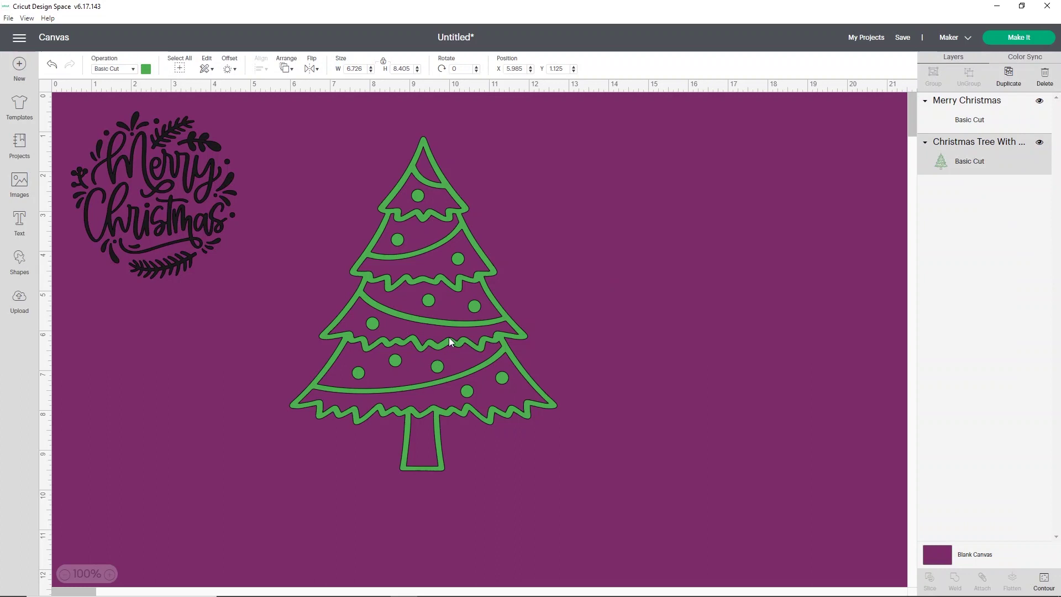
Step: Space the tree and the Merry Christmas image apart, and enlarge the lettering image to about 6.22 by 6.28 inches
left_click(432, 343)
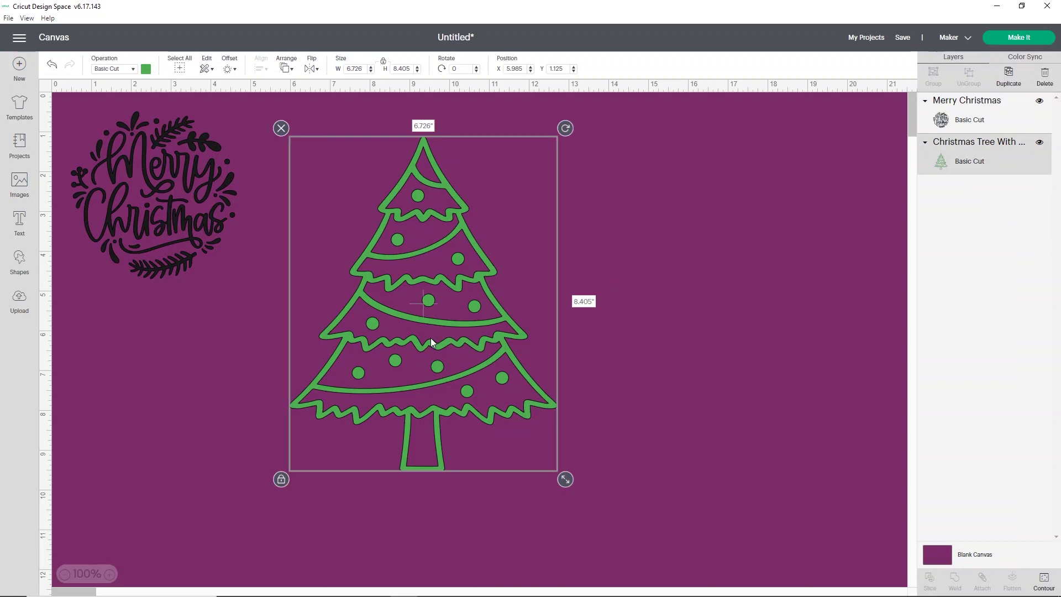
left_click_drag(286, 264, 456, 321)
left_click_drag(172, 203, 270, 260)
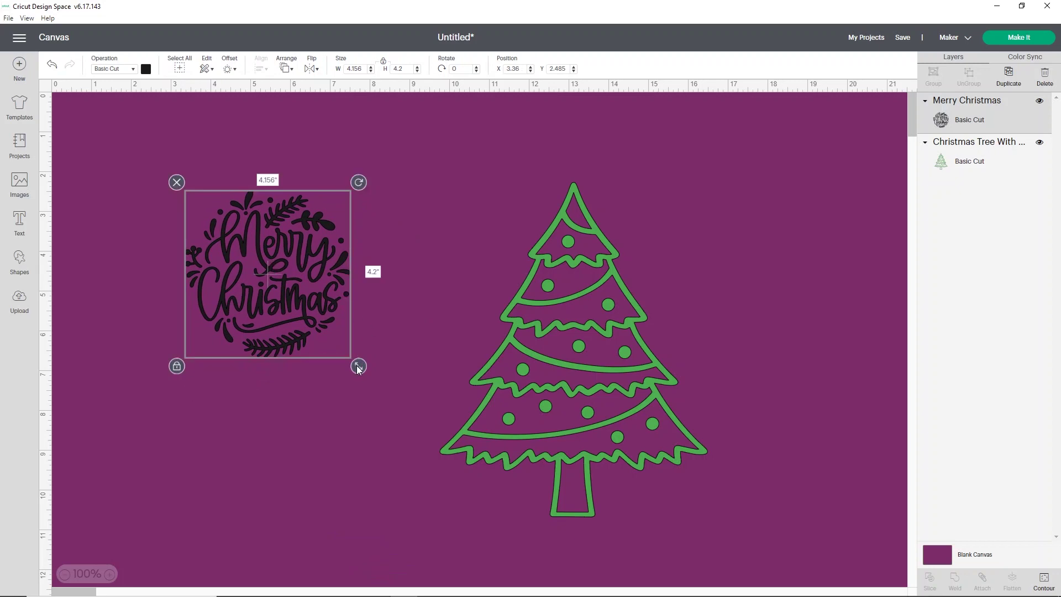
left_click_drag(360, 375, 402, 452)
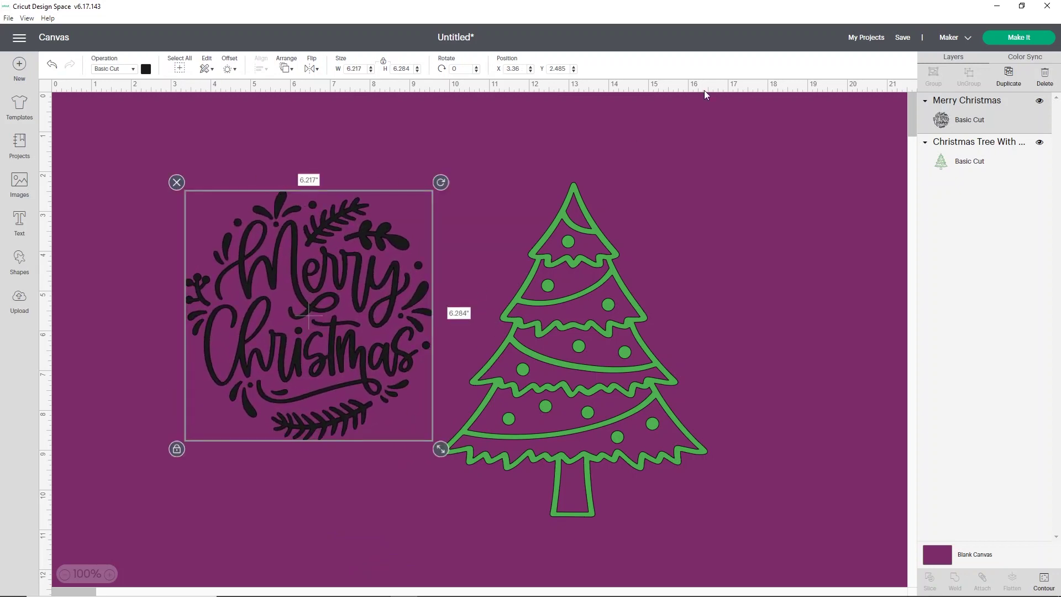
Step: Preview the project on the mats, try mirroring the Merry Christmas mat, and return to the canvas
left_click(1006, 38)
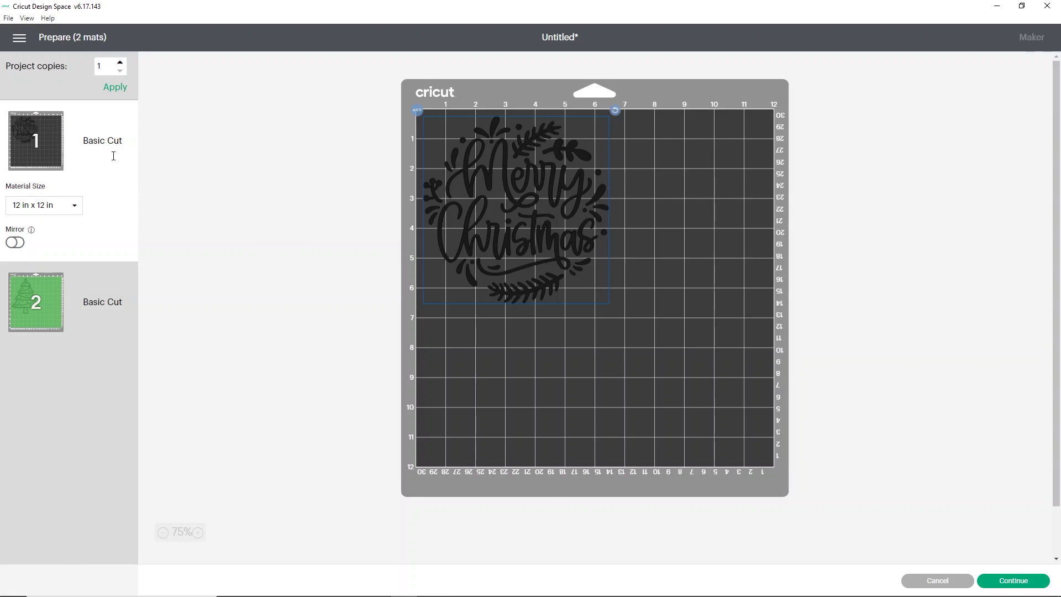
left_click(15, 245)
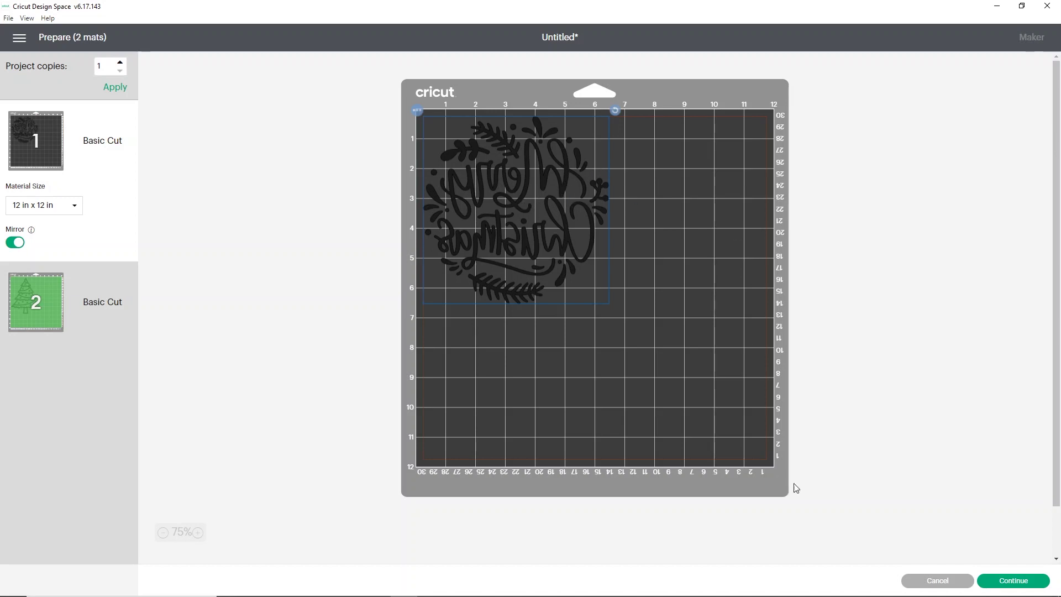
left_click(919, 581)
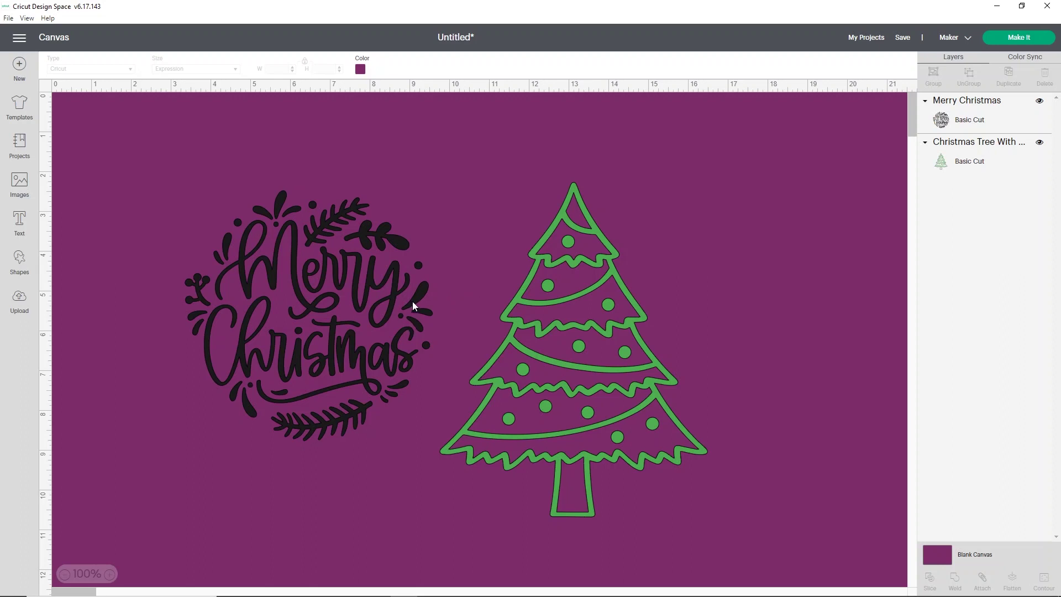
Step: Flip the Merry Christmas image horizontally on the canvas, deselect it, and flip the mirrored image once more
left_click(403, 264)
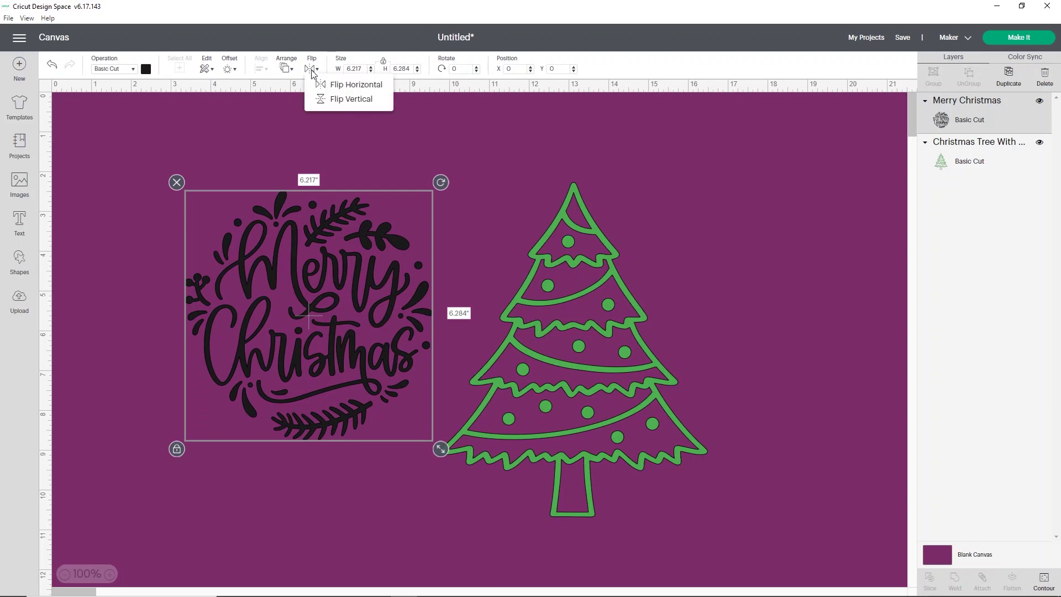
left_click(326, 85)
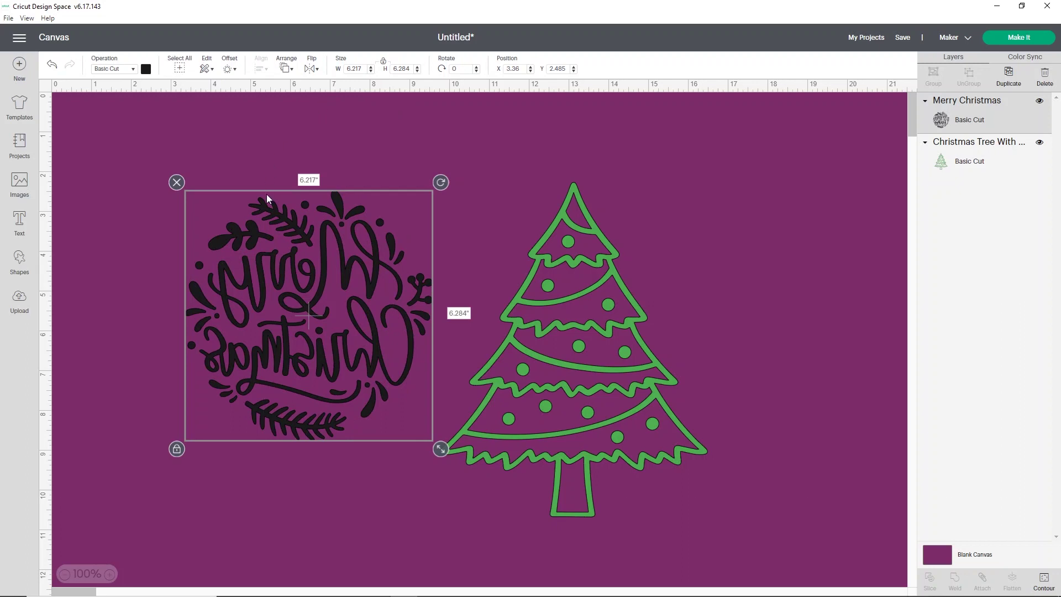
left_click(445, 153)
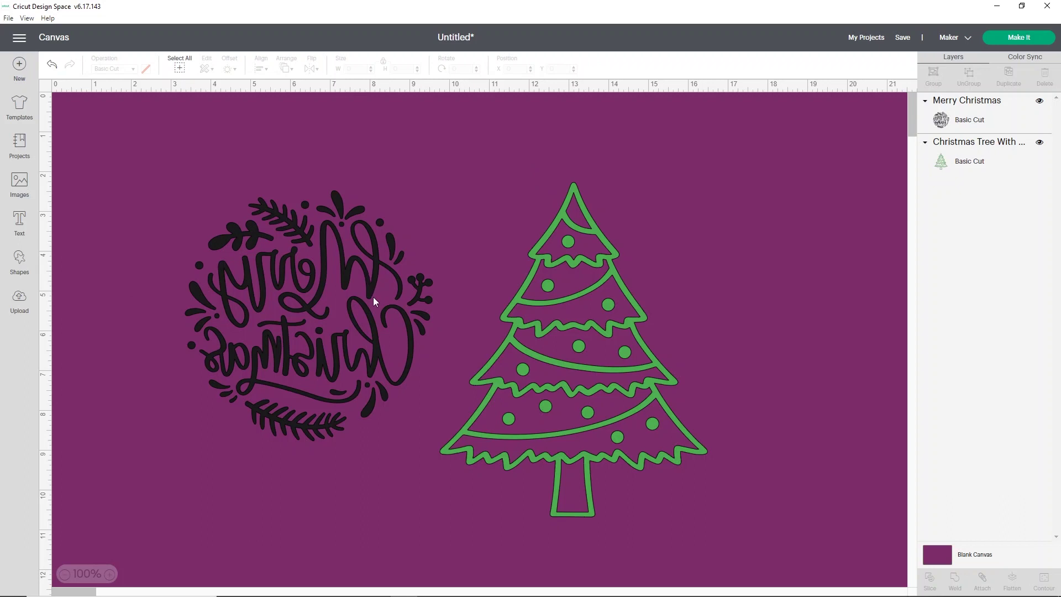
left_click(312, 302)
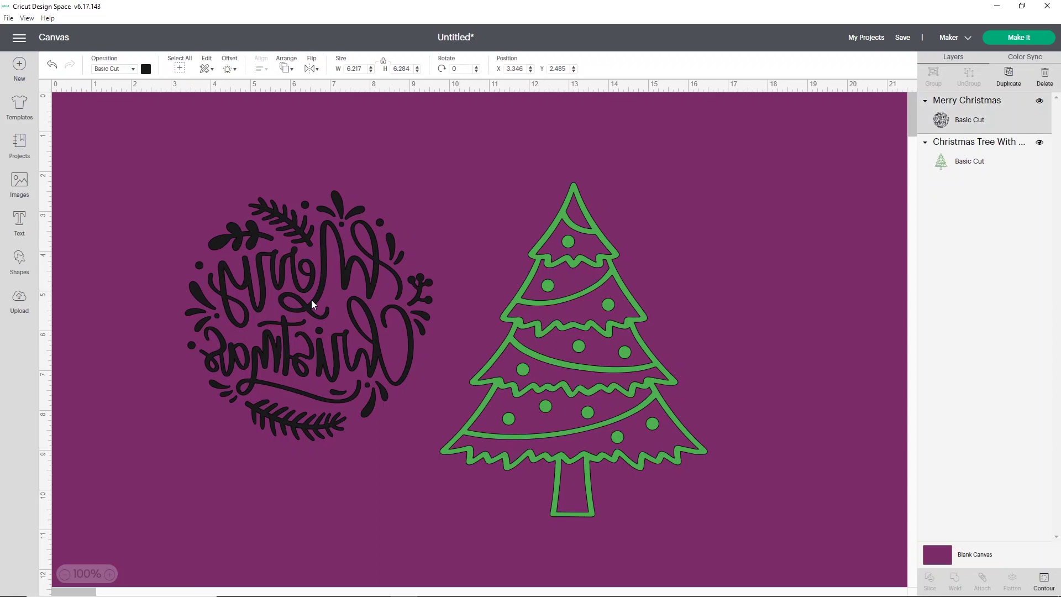
left_click(312, 69)
left_click(316, 91)
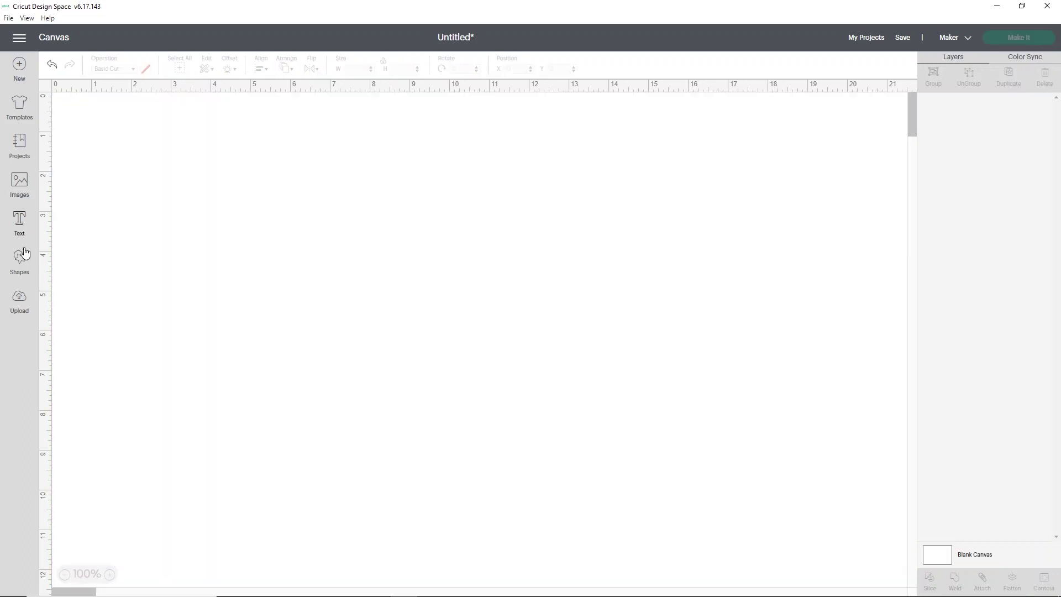
Step: Add a text object containing a first name and move it toward the middle of the canvas
left_click(11, 221)
type("Corinne")
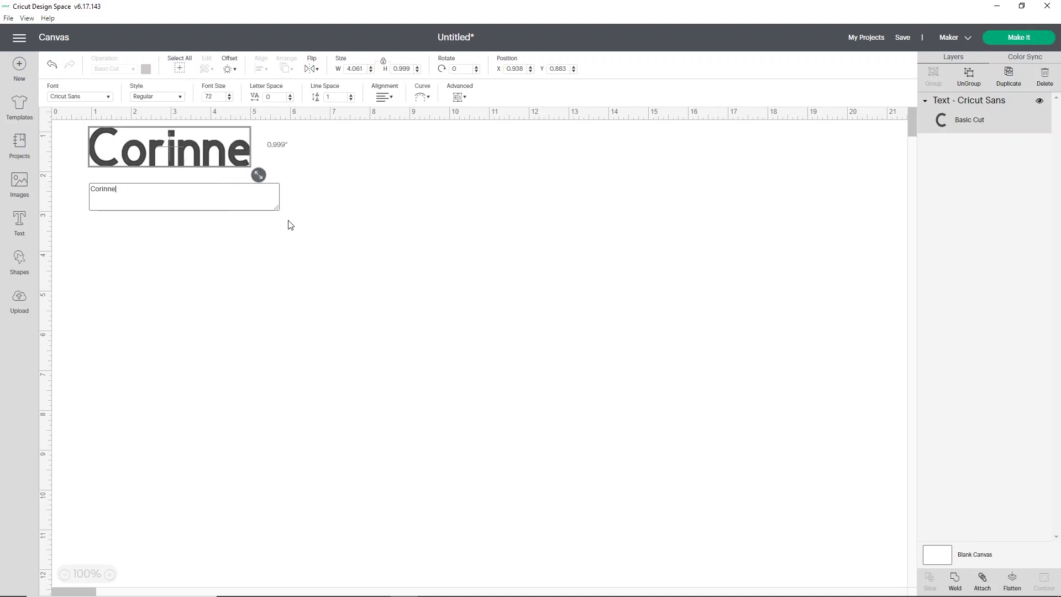
left_click_drag(227, 151, 391, 303)
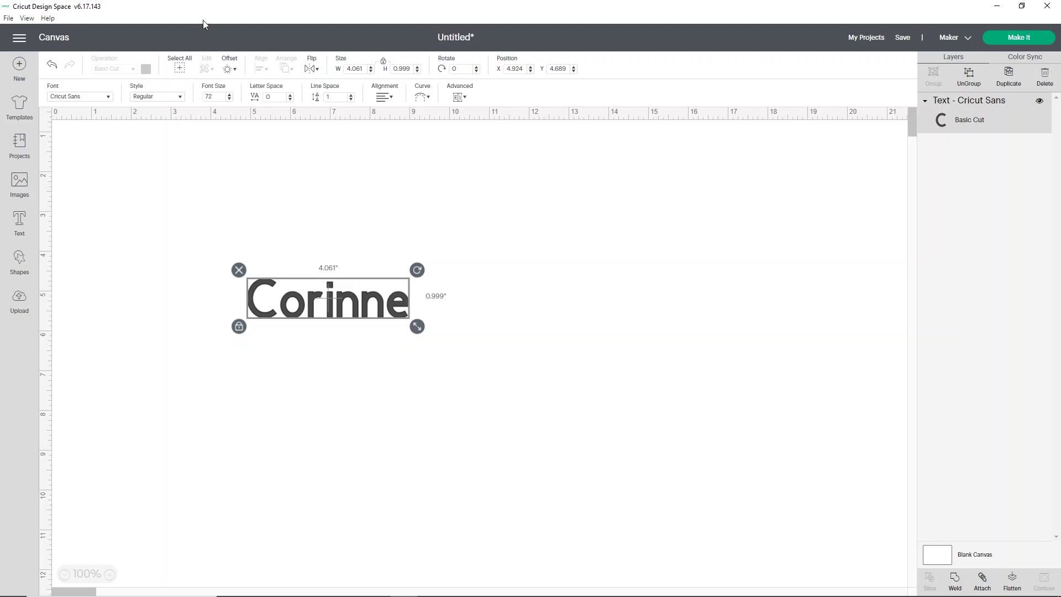
Step: Start an offset around the name text and try distances of 0.5 and 0.02 inches
left_click(229, 69)
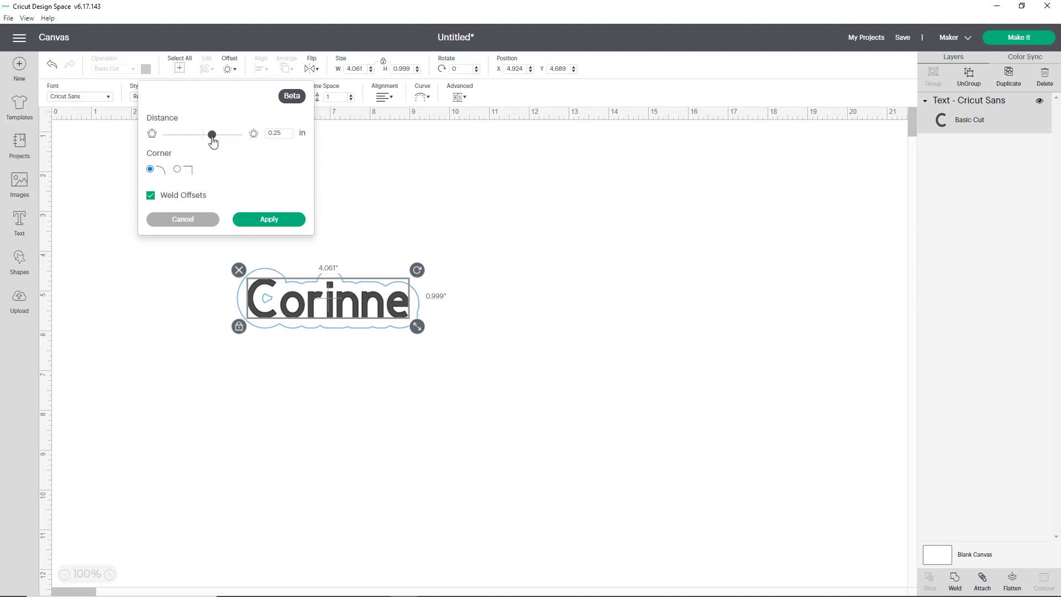
left_click_drag(213, 142, 213, 142)
key("BackSpace")
key("BackSpace")
key("Return")
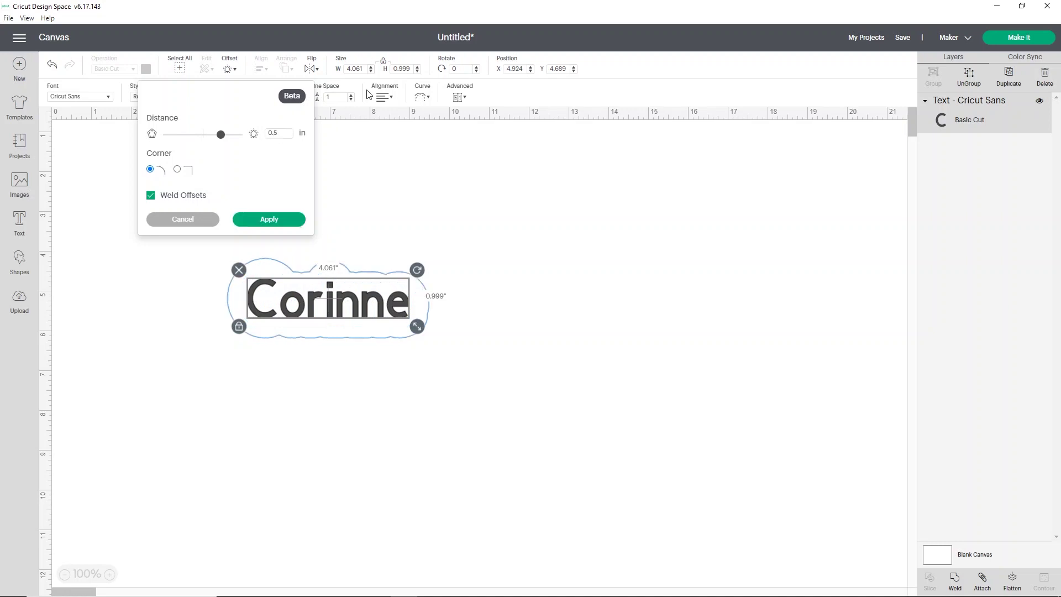
left_click(289, 130)
type("02")
key("Return")
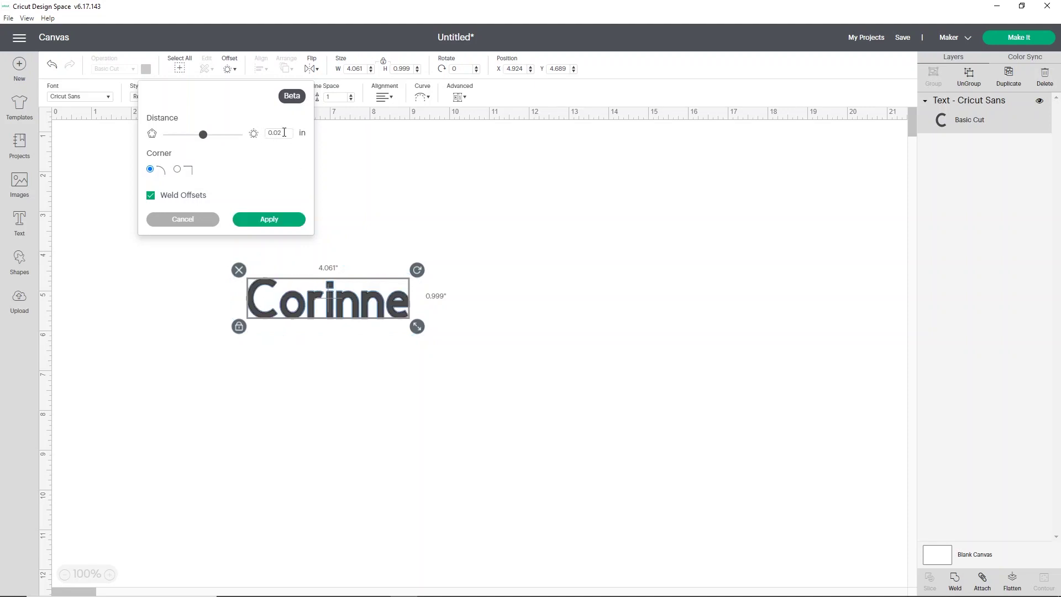
Step: Set the offset distance to 0.1 inches and apply the offset to the name text
left_click(287, 134)
type("1")
key("Return")
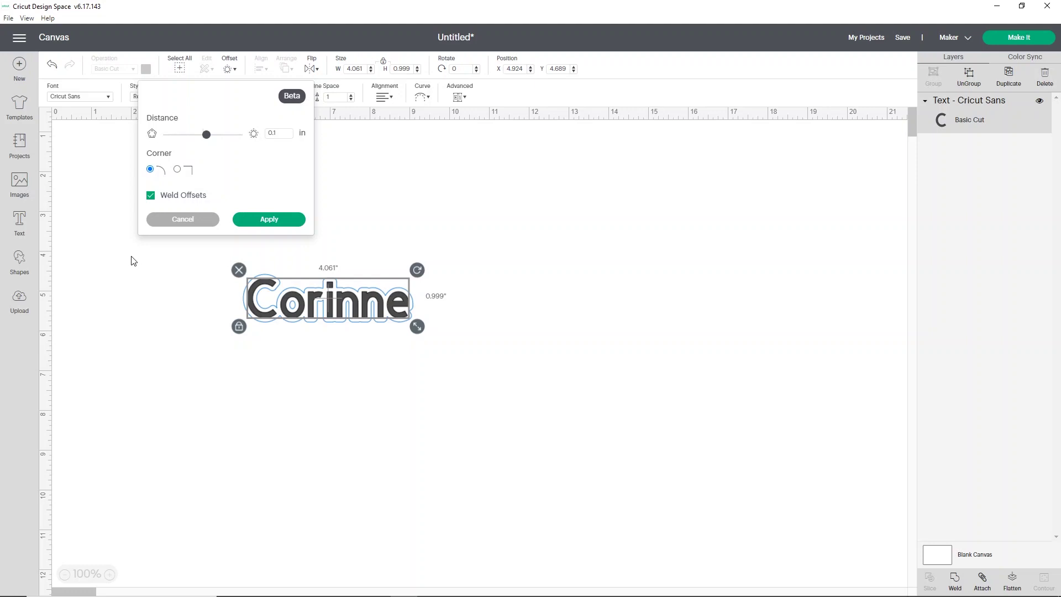
left_click(251, 222)
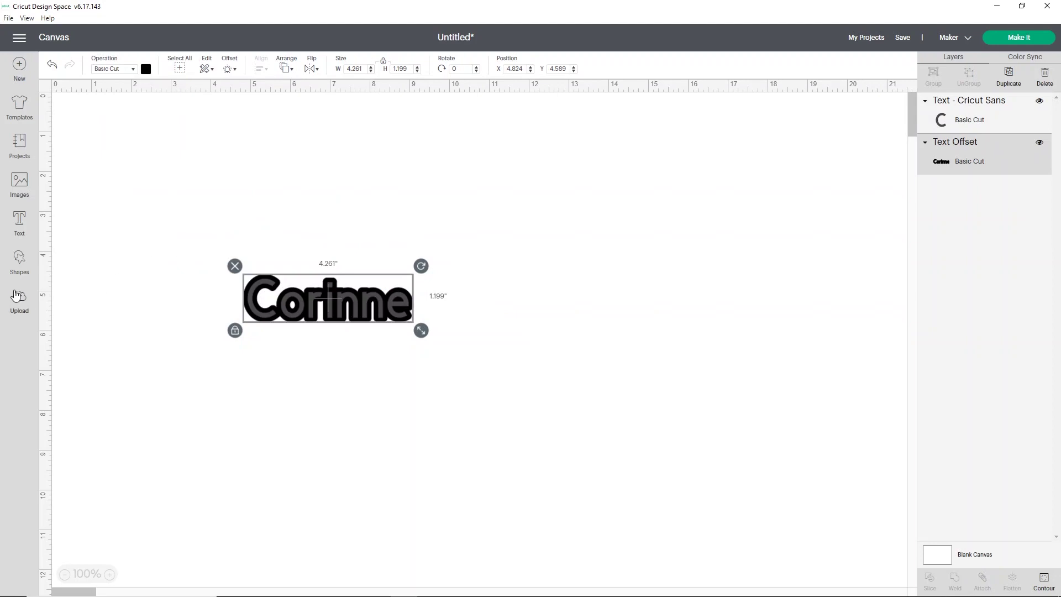
Step: Add a heart shape beside the name text and apply a 0.1 inch offset around it
left_click(21, 263)
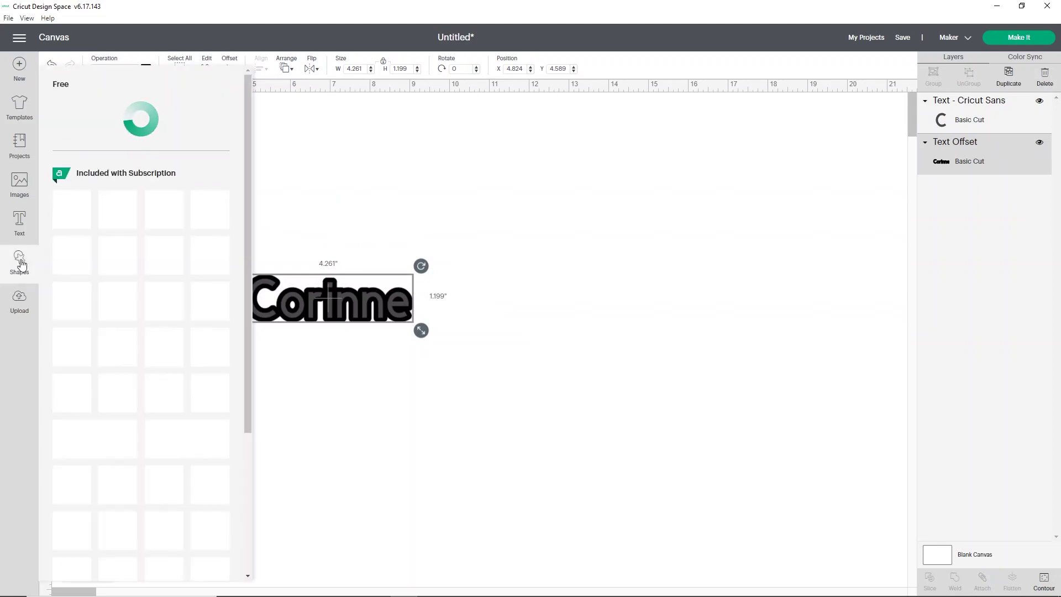
left_click(116, 166)
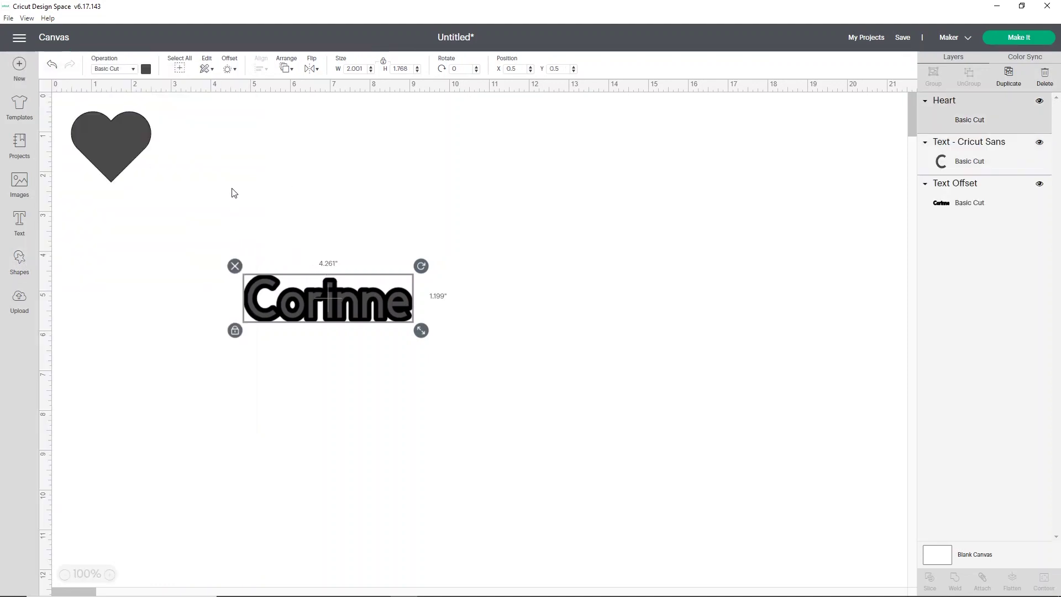
left_click_drag(110, 145, 624, 308)
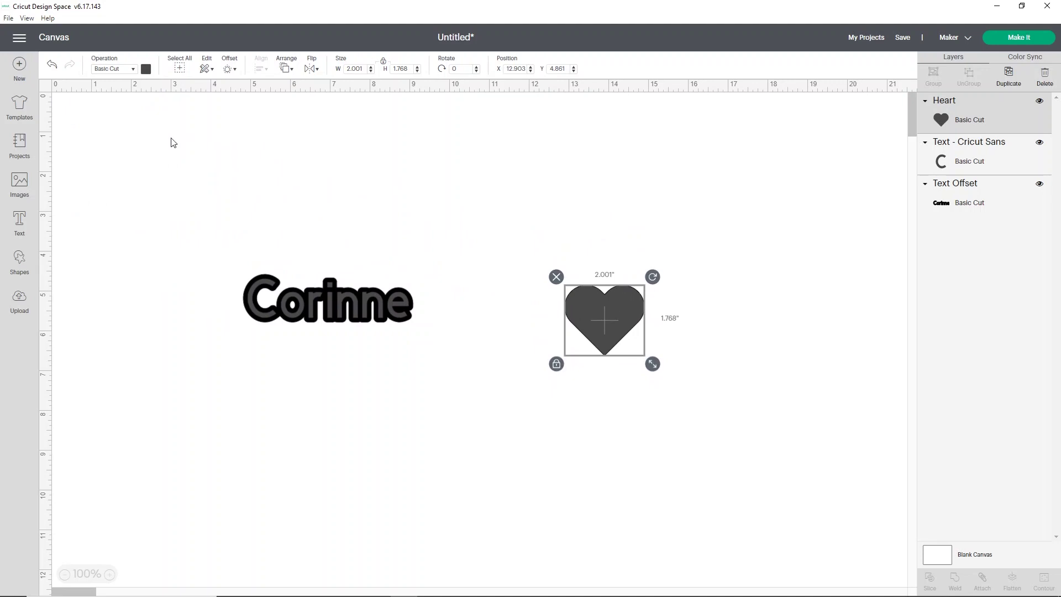
left_click(227, 69)
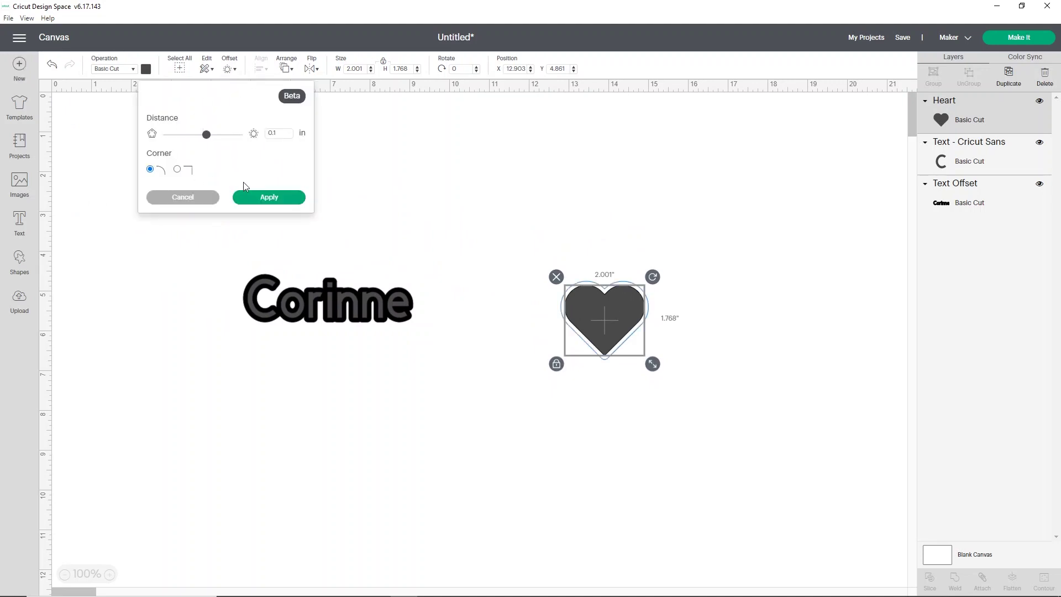
left_click(277, 198)
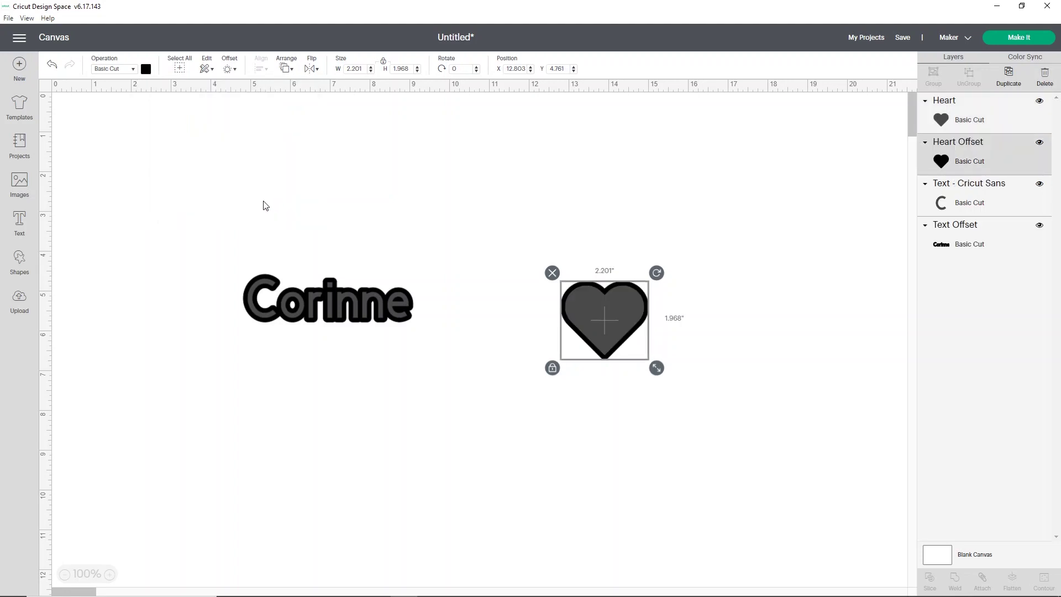
Step: Delete all objects from the canvas
key("ctrl+a")
key("Delete")
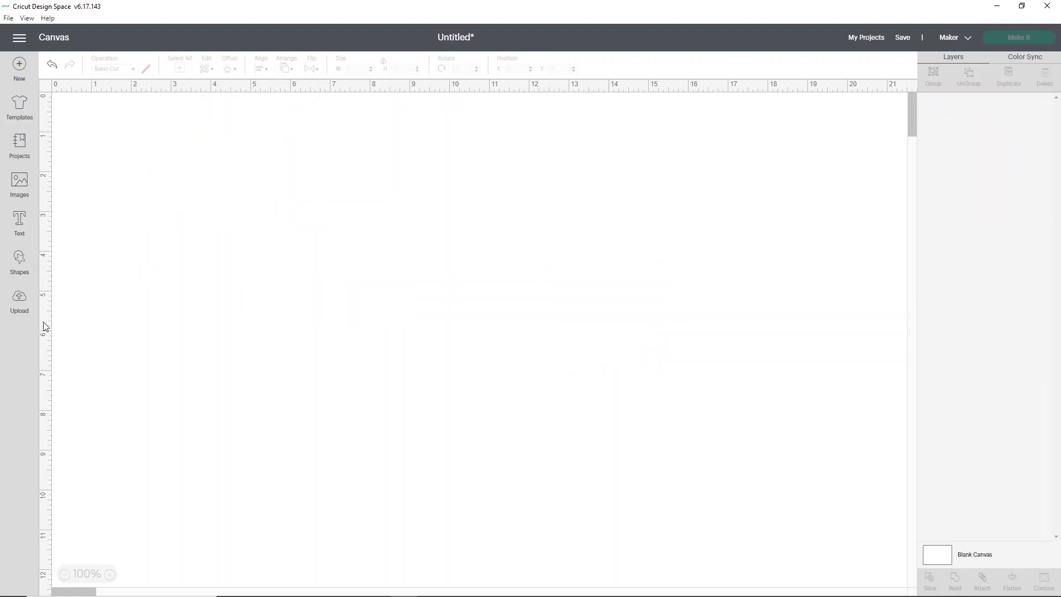
Step: Upload the letsdothis image from the letsdothis.svg folder inside the Disney folder, and return to the canvas
left_click(19, 302)
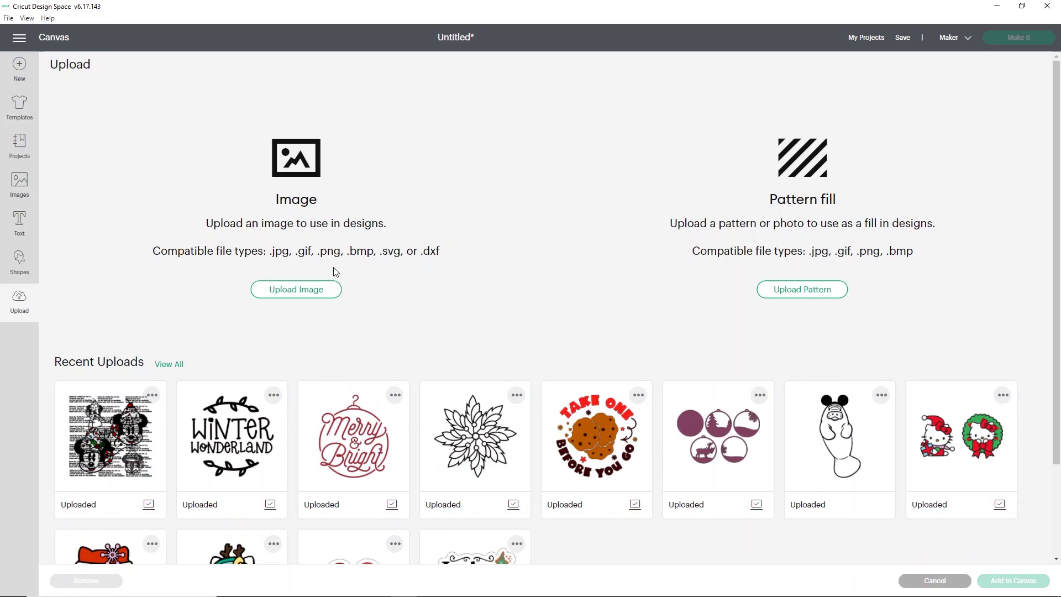
left_click(301, 295)
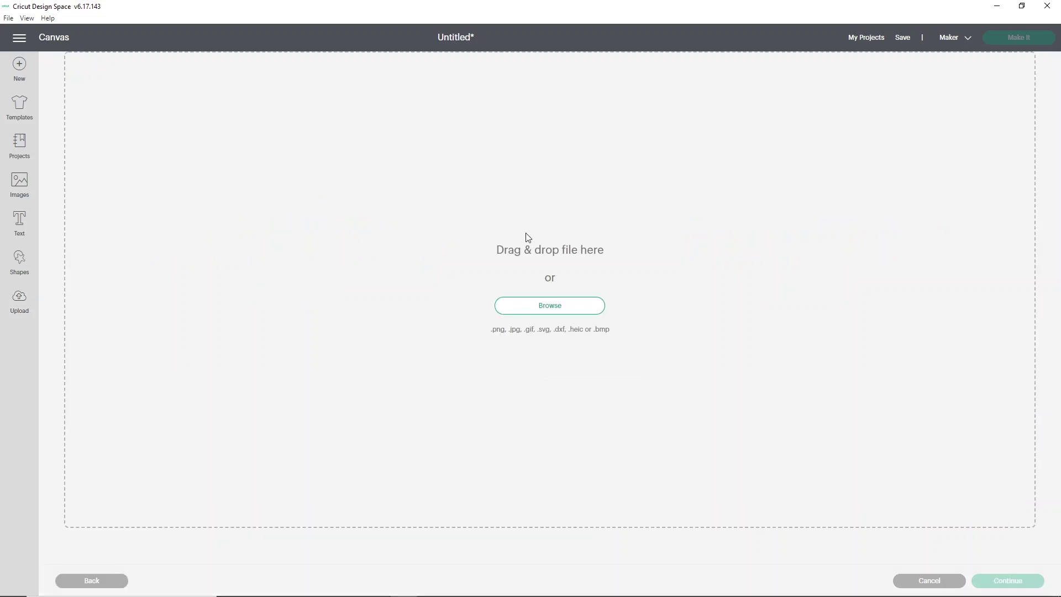
left_click(547, 305)
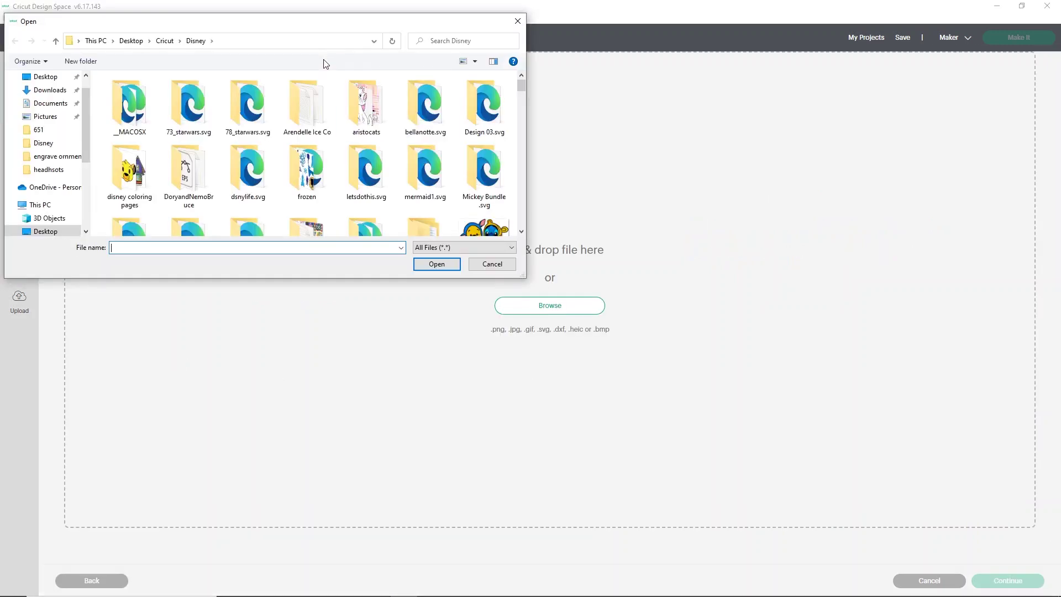
double_click(367, 151)
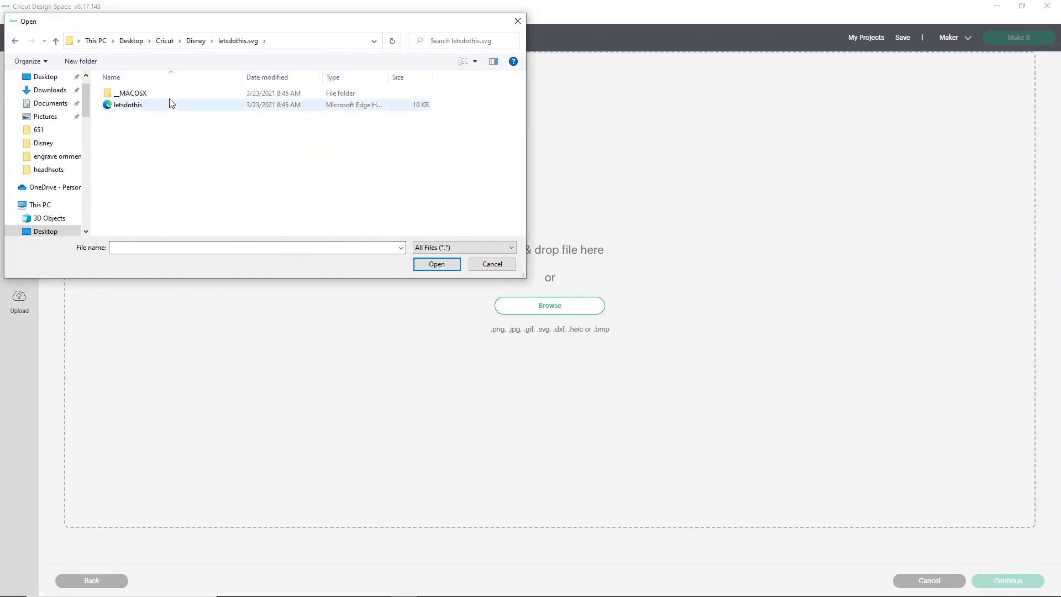
left_click(139, 111)
double_click(140, 110)
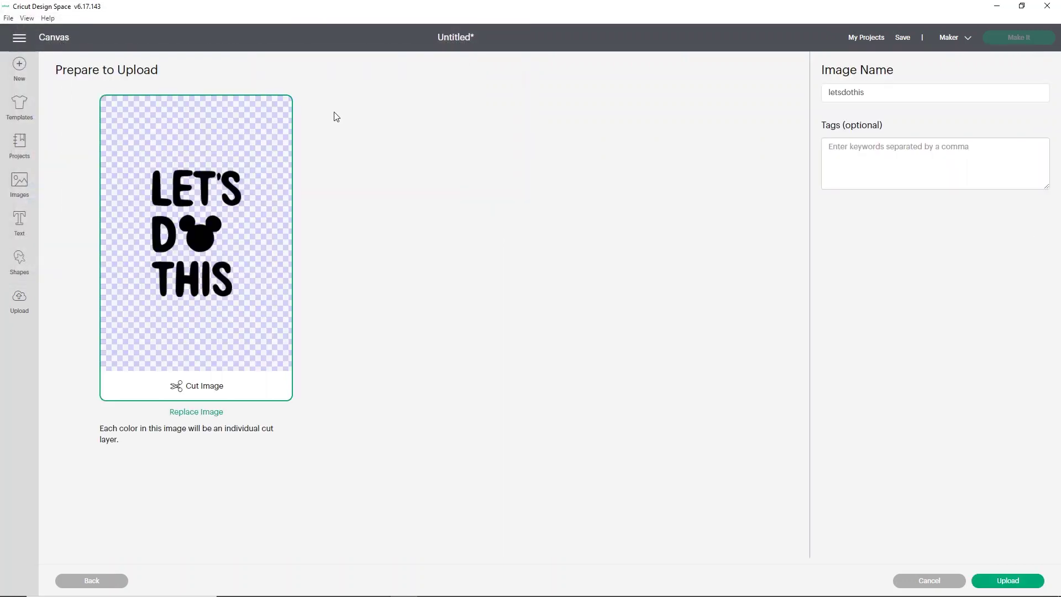
left_click(995, 579)
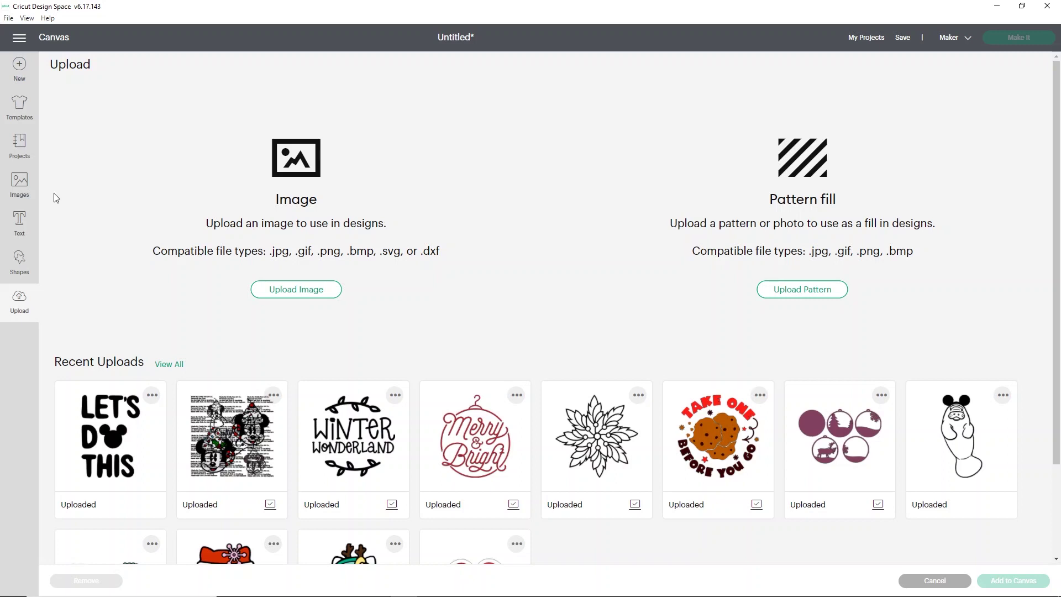
left_click(56, 44)
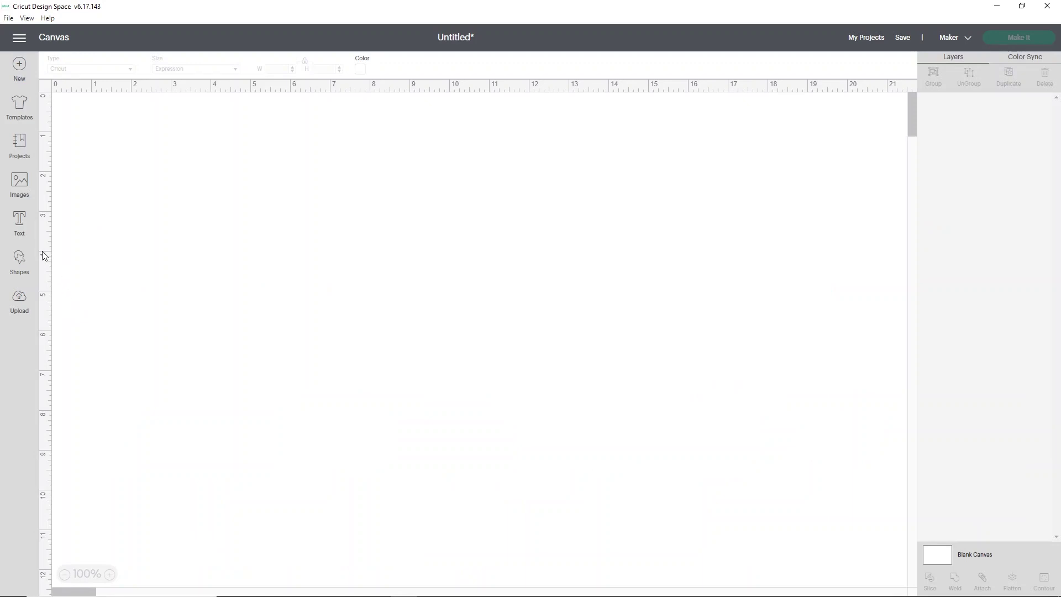